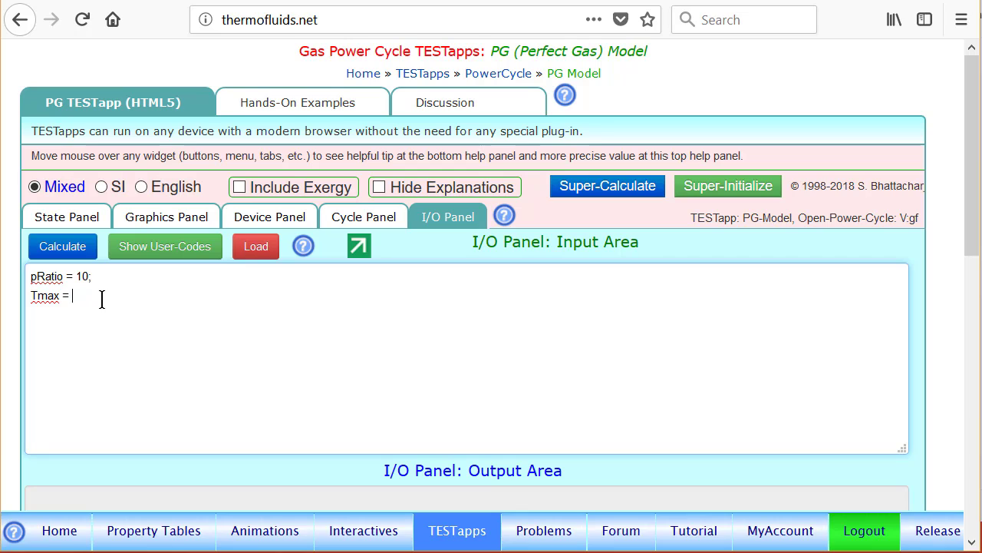
Step: Define Tmax = 1300 and Voldot = 10 in the I/O input area, and evaluate the expressions
{"action": "type", "text": "300; "}
{"action": "type", "text": "Voldo"}
{"action": "type", "text": "t ="}
{"action": "type", "text": " 10"}
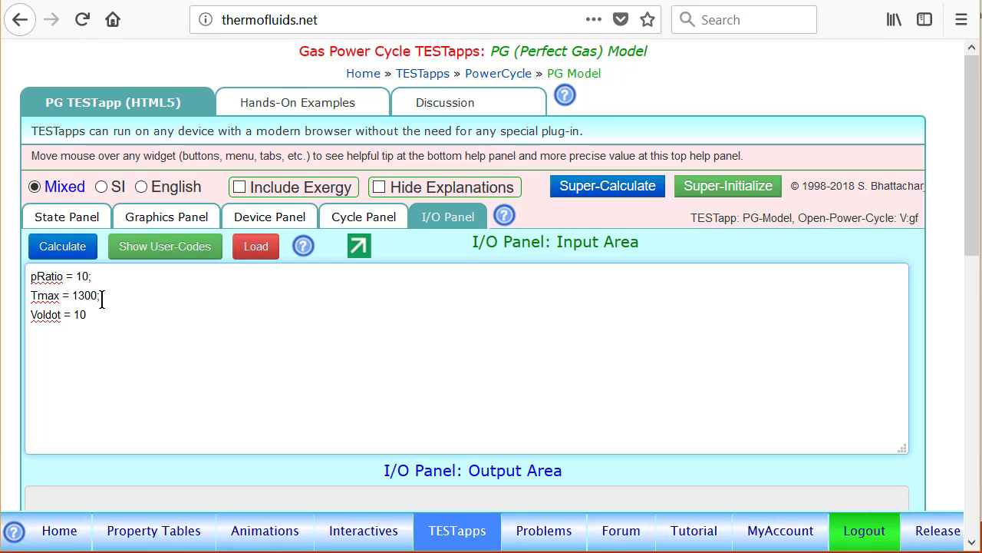
{"action": "type", "text": ";"}
{"action": "key", "text": "Return"}
{"action": "left_click", "coordinate": [62, 246]}
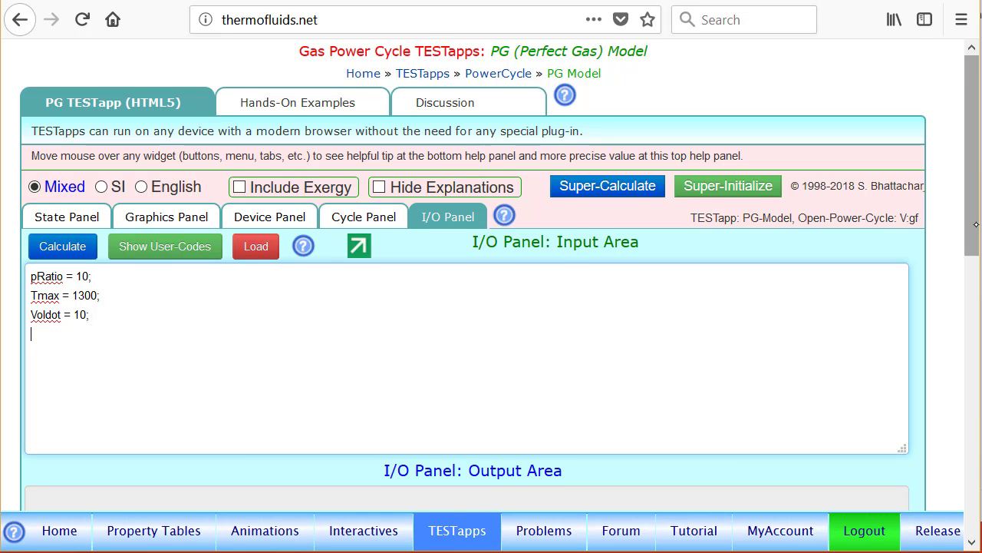
{"action": "scroll", "coordinate": [135, 329], "scroll_direction": "down", "scroll_amount": 5}
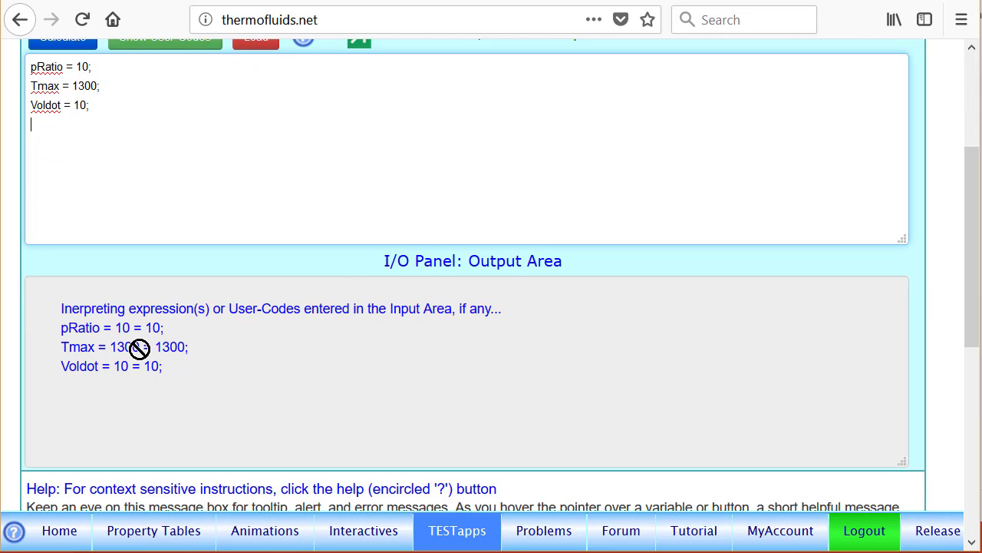
{"action": "scroll", "coordinate": [976, 231], "scroll_direction": "up", "scroll_amount": 5}
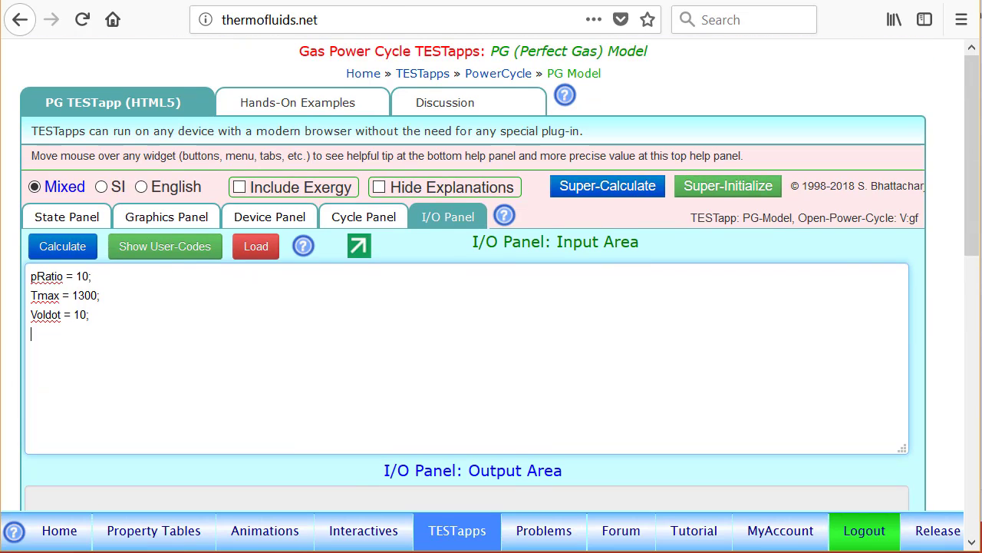
Step: Set State-1's pressure p1 to 100 kPa and temperature T1 to 300 K
{"action": "left_click", "coordinate": [62, 219]}
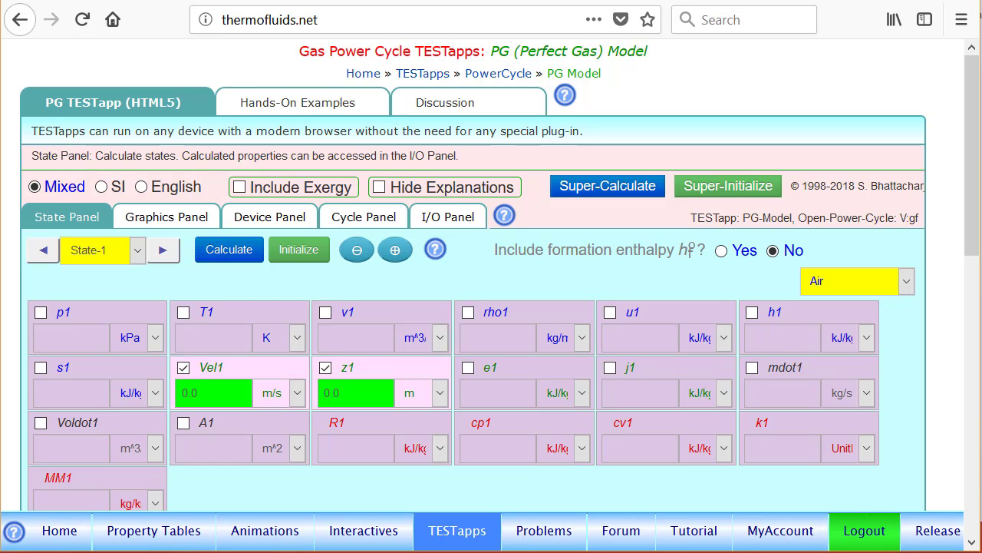
{"action": "scroll", "coordinate": [973, 233], "scroll_direction": "down", "scroll_amount": 2}
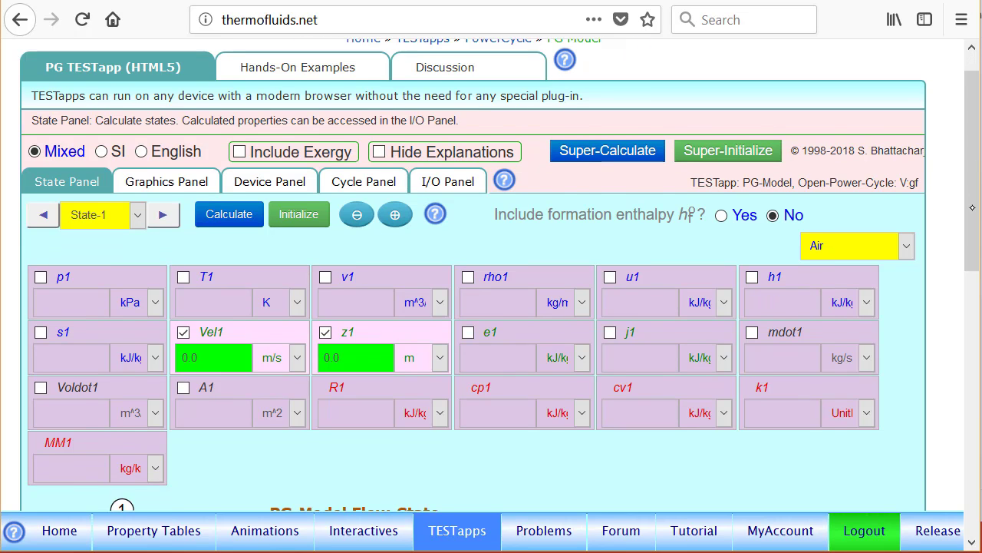
{"action": "scroll", "coordinate": [972, 233], "scroll_direction": "down", "scroll_amount": 1}
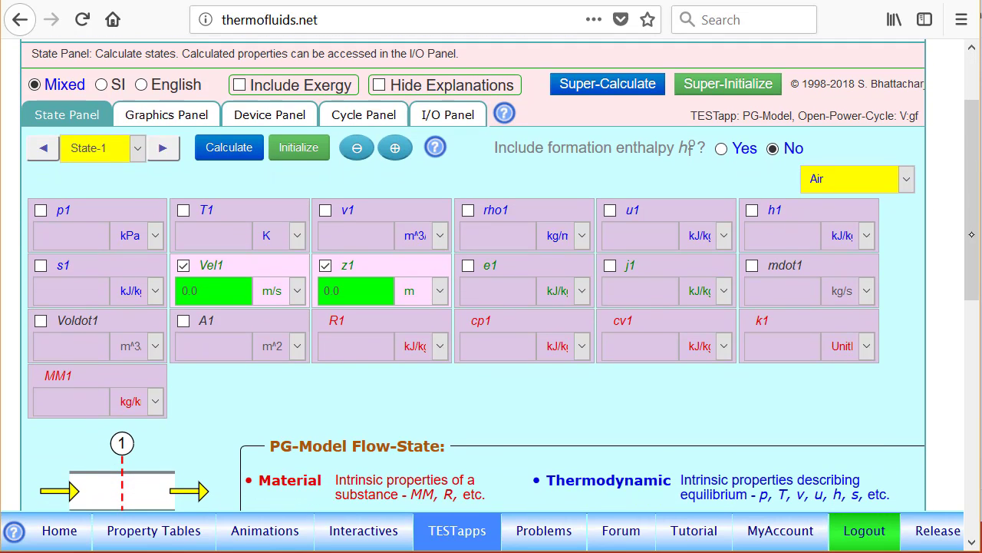
{"action": "left_click", "coordinate": [94, 206]}
{"action": "type", "text": "100"}
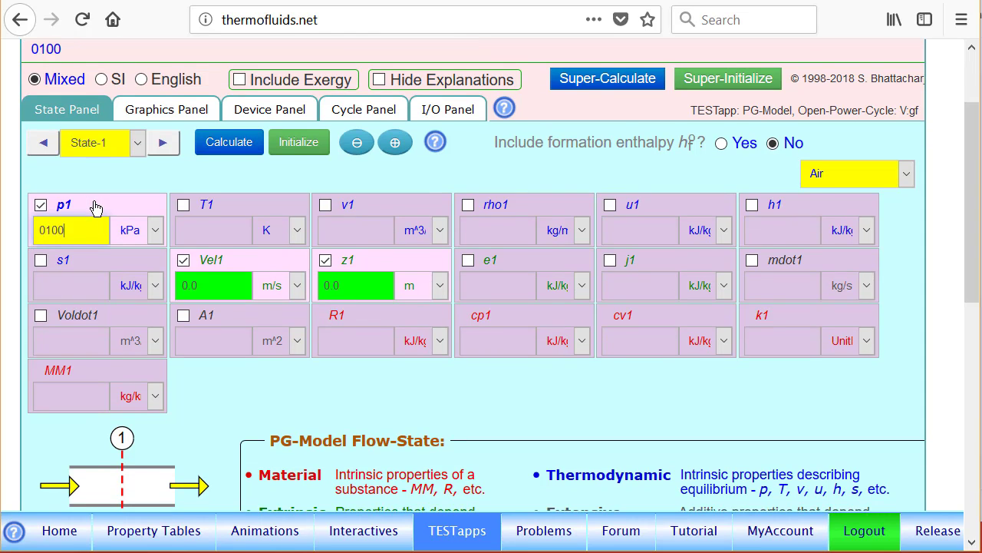
{"action": "left_click", "coordinate": [248, 205]}
{"action": "type", "text": "300"}
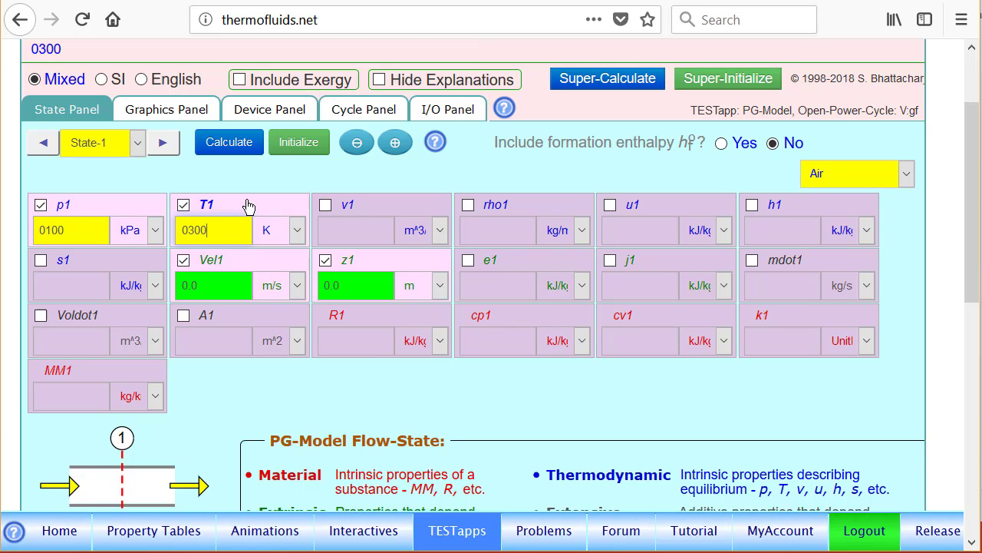
{"action": "left_click", "coordinate": [94, 321]}
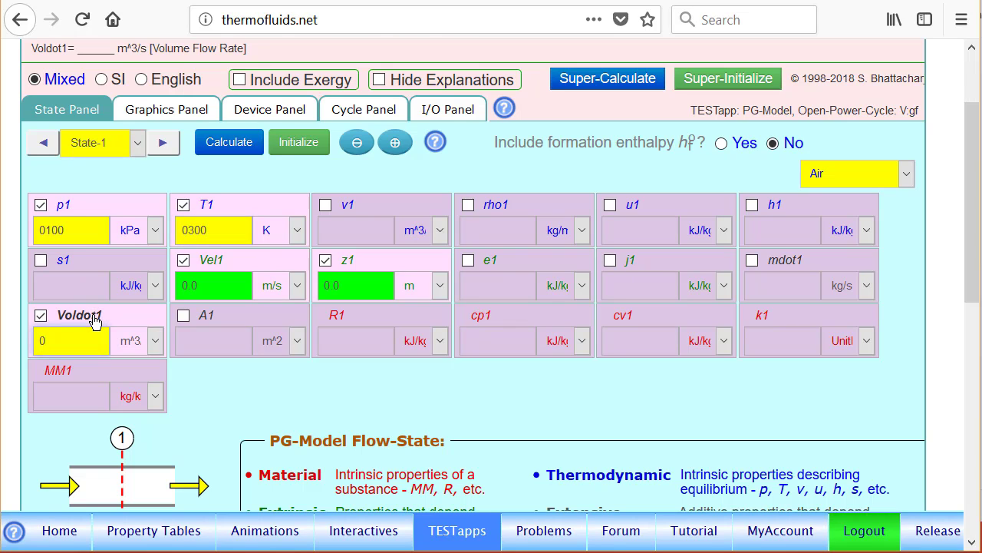
{"action": "type", "text": "=VFo"}
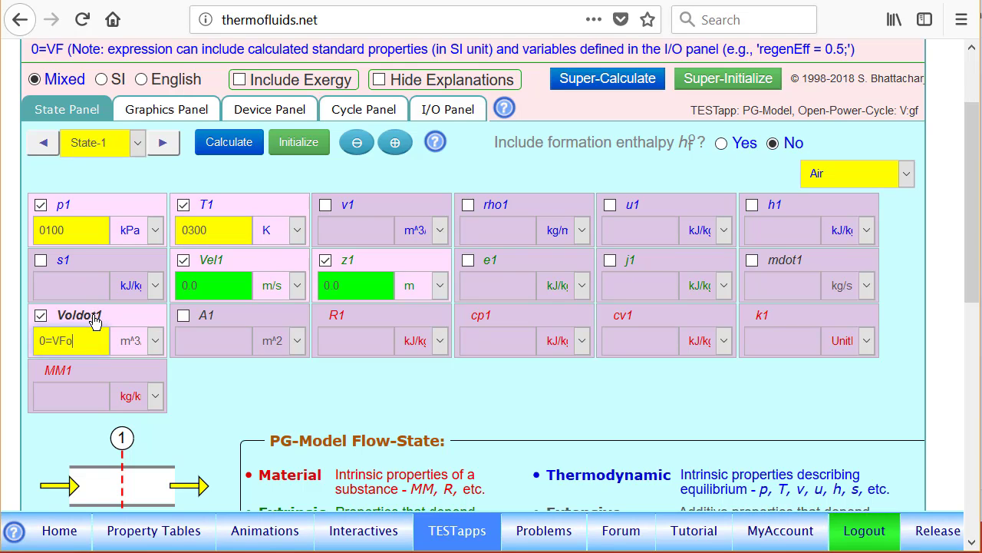
{"action": "type", "text": "ldot"}
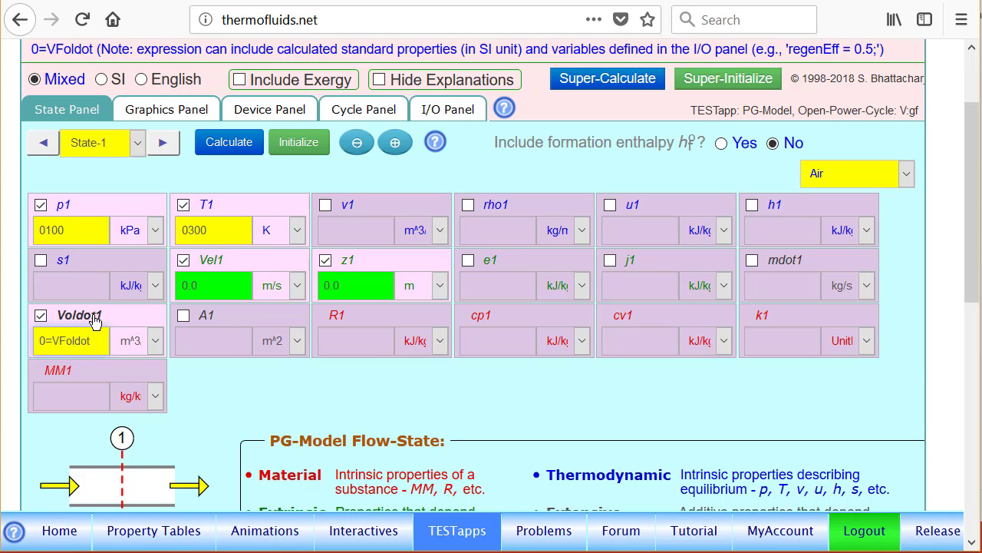
{"action": "key", "text": "Return"}
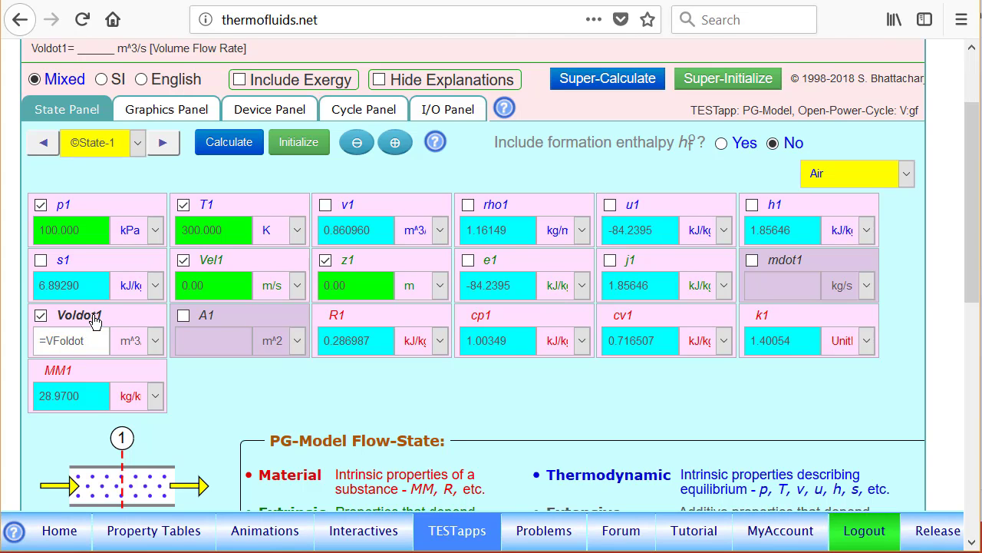
{"action": "left_click", "coordinate": [128, 317]}
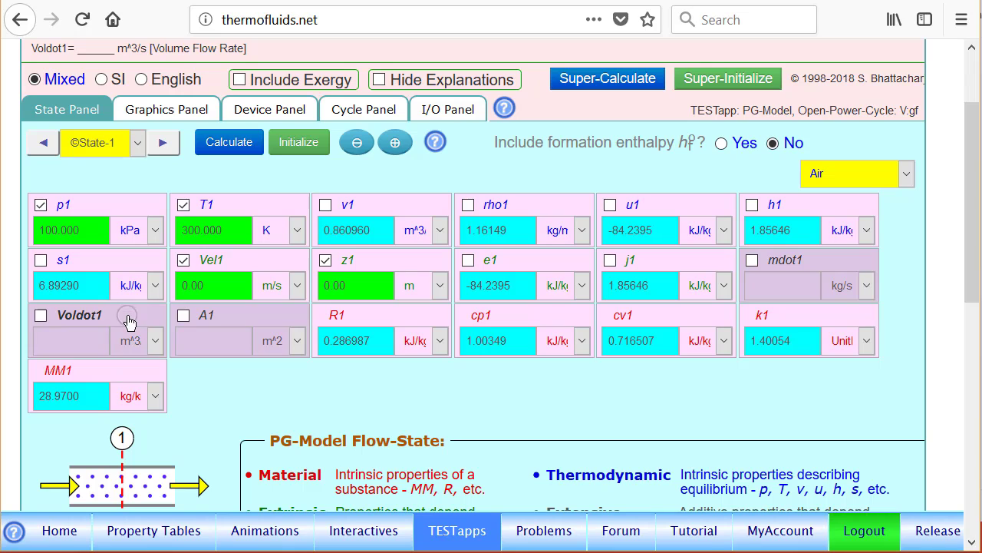
Step: Set State-1's volume flow rate Voldot1 to =Voldot and calculate the state
{"action": "left_click", "coordinate": [123, 316]}
{"action": "key", "text": "BackSpace"}
{"action": "key", "text": "BackSpace"}
{"action": "key", "text": "BackSpace"}
{"action": "key", "text": "BackSpace"}
{"action": "key", "text": "BackSpace"}
{"action": "key", "text": "BackSpace"}
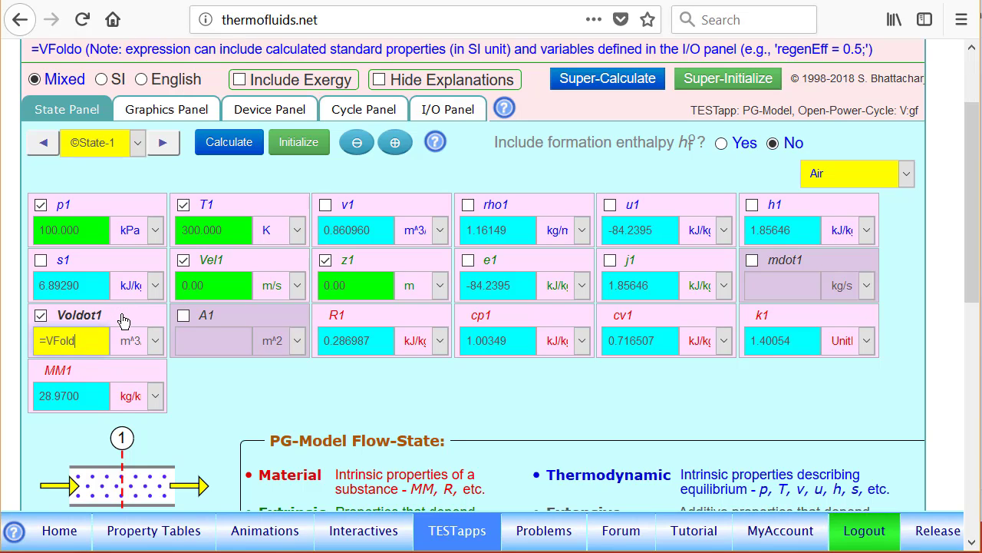
{"action": "type", "text": "oldot"}
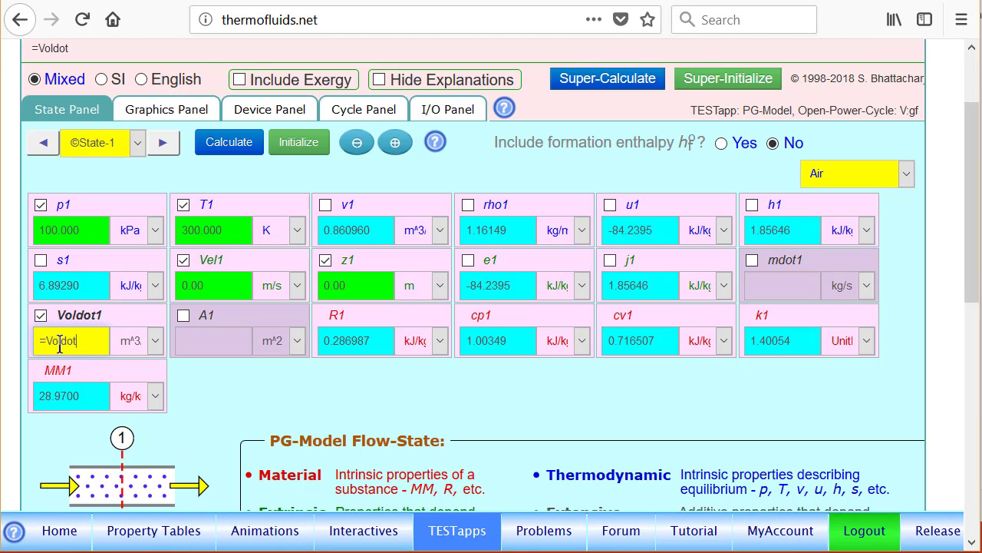
{"action": "key", "text": "Return"}
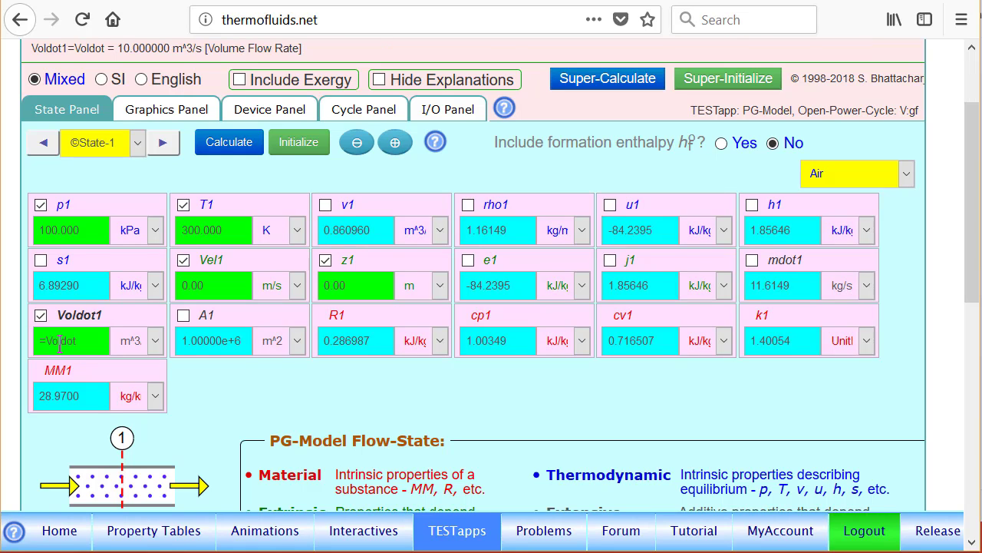
Step: Go to State-2 and set its pressure p2 to =p1*pRatio
{"action": "left_click", "coordinate": [159, 145]}
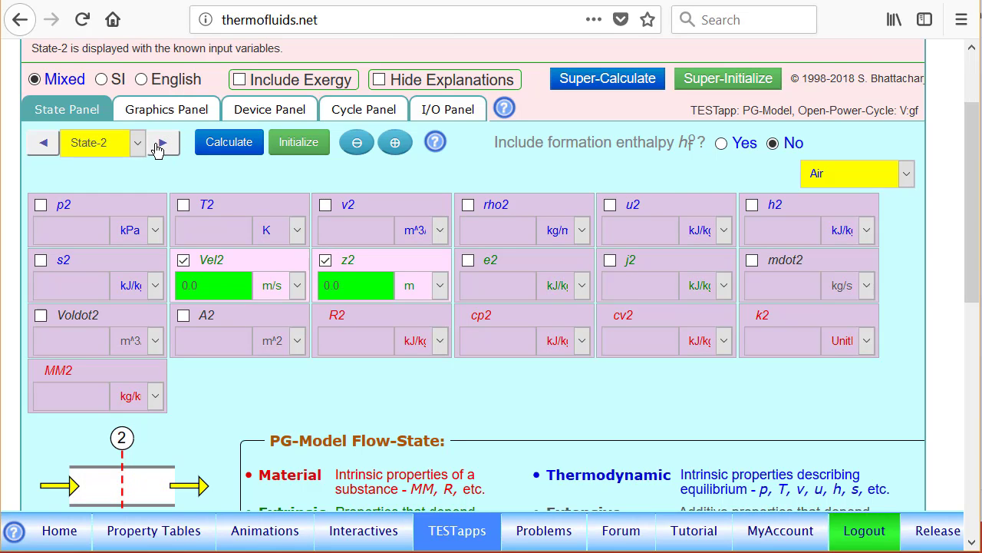
{"action": "left_click", "coordinate": [83, 207]}
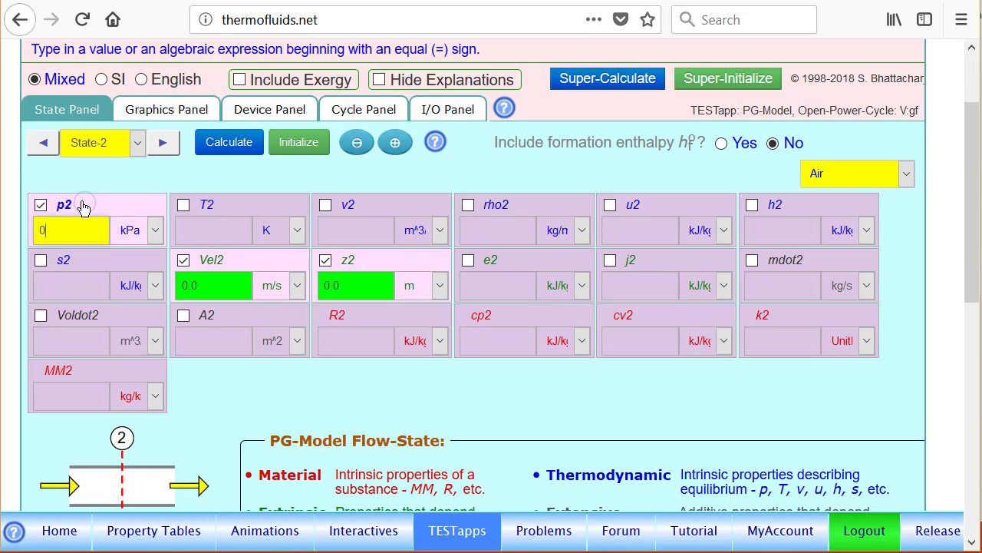
{"action": "type", "text": "="}
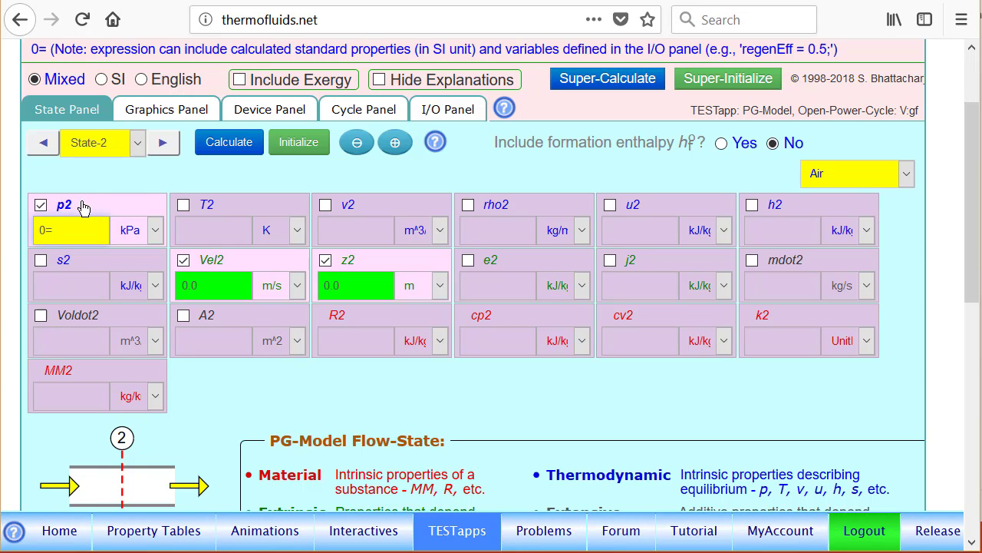
{"action": "type", "text": "p1*"}
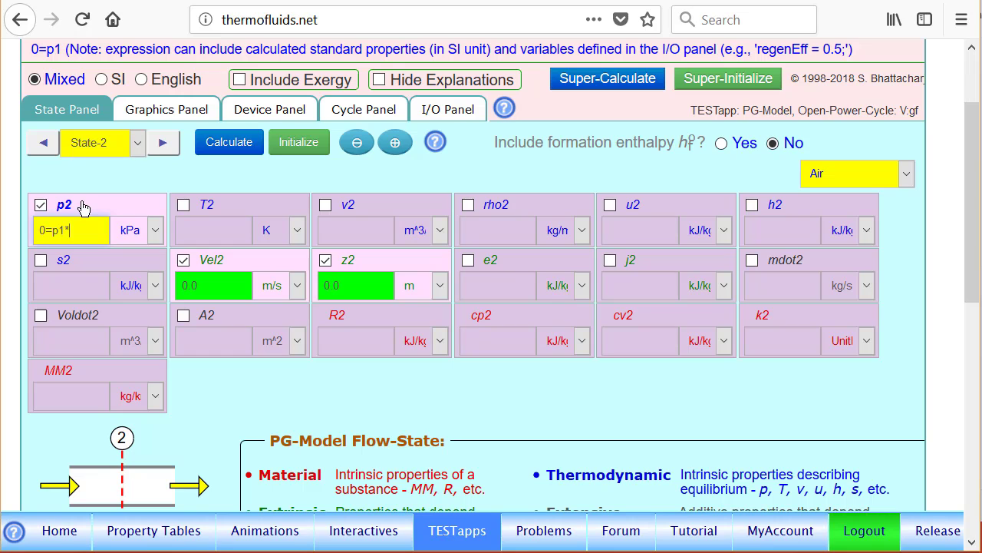
{"action": "type", "text": "p"}
{"action": "type", "text": "R"}
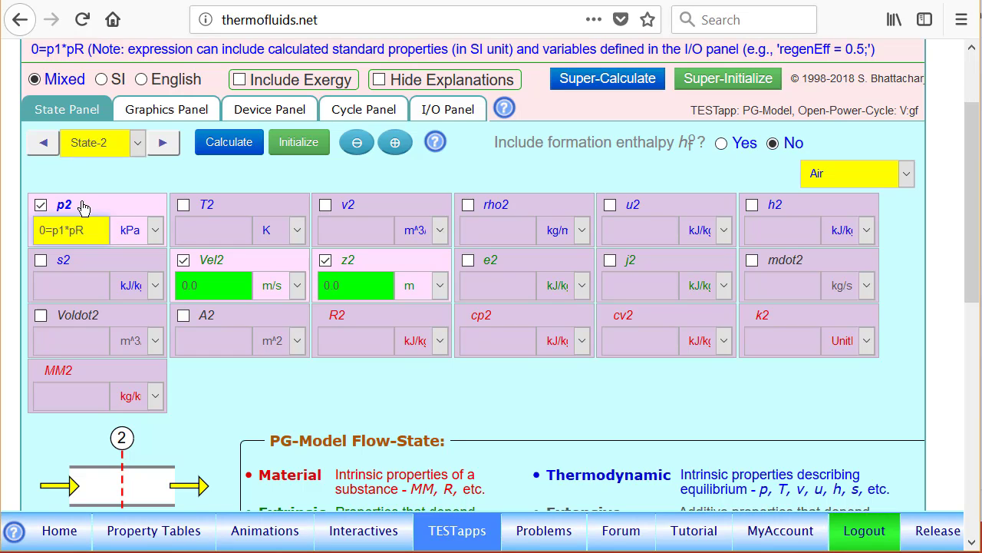
{"action": "type", "text": "atio"}
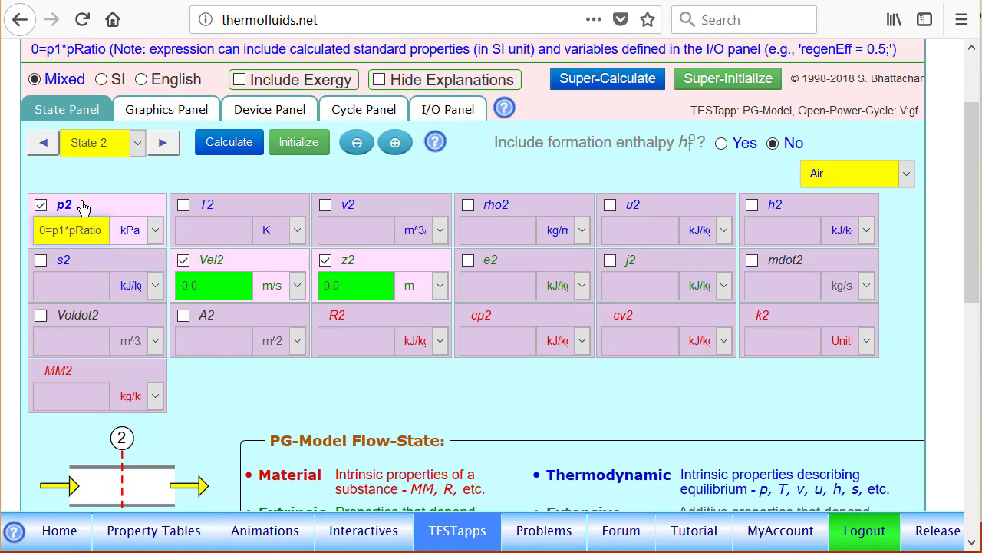
Step: Set State-2's mass flow rate mdot2 to =mdot1
{"action": "left_click", "coordinate": [798, 263]}
{"action": "type", "text": "0"}
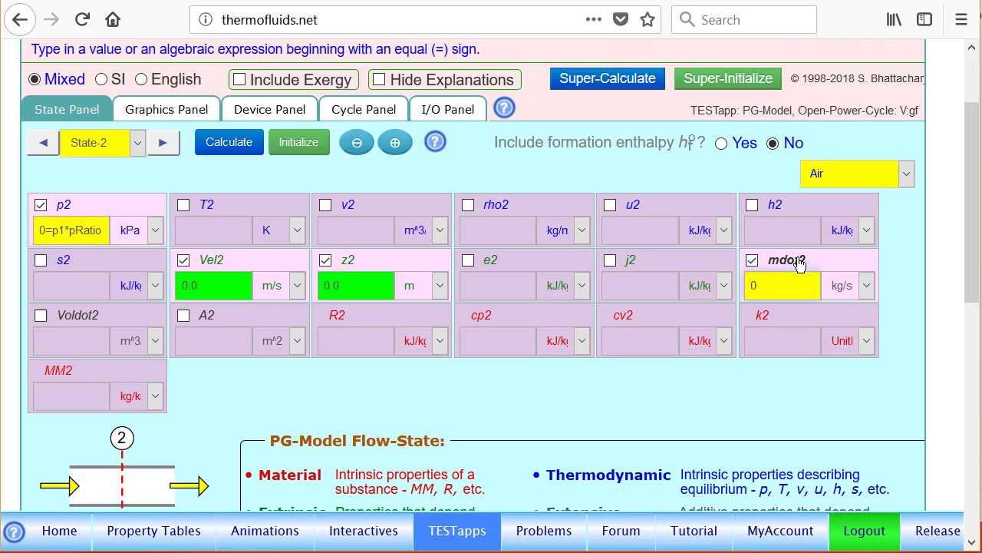
{"action": "key", "text": "BackSpace"}
{"action": "type", "text": "=mdot"}
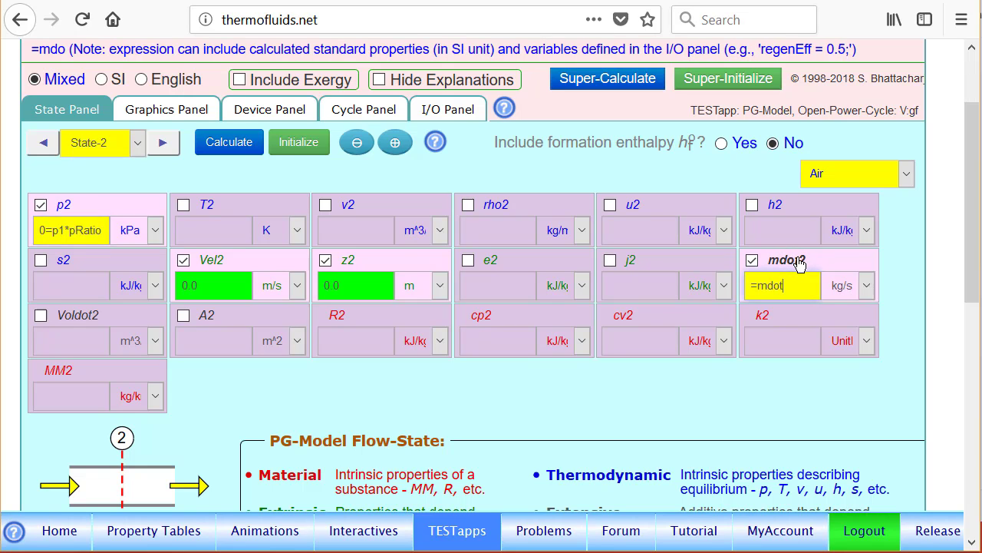
{"action": "type", "text": "1"}
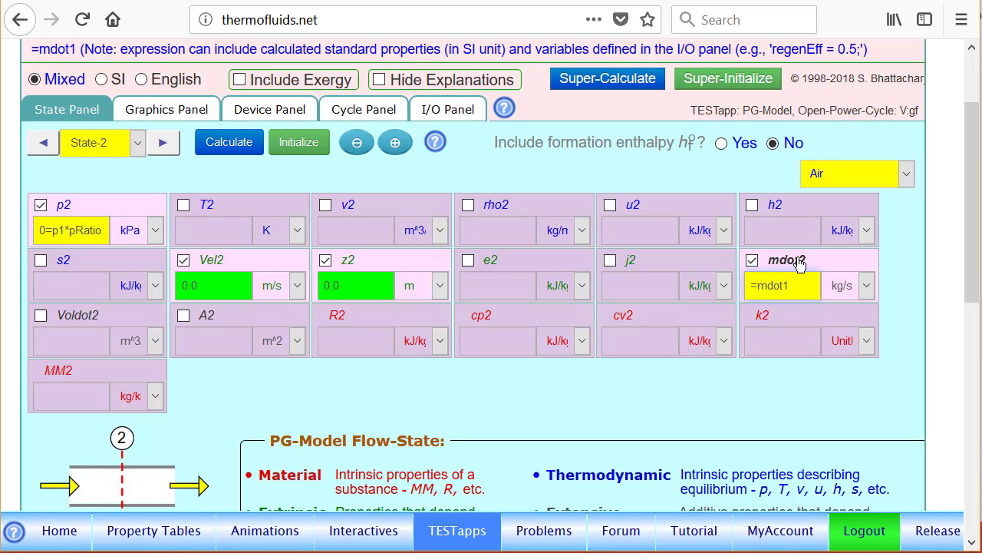
Step: Set State-2's specific entropy s2 to =s1 and calculate the state
{"action": "left_click", "coordinate": [93, 264]}
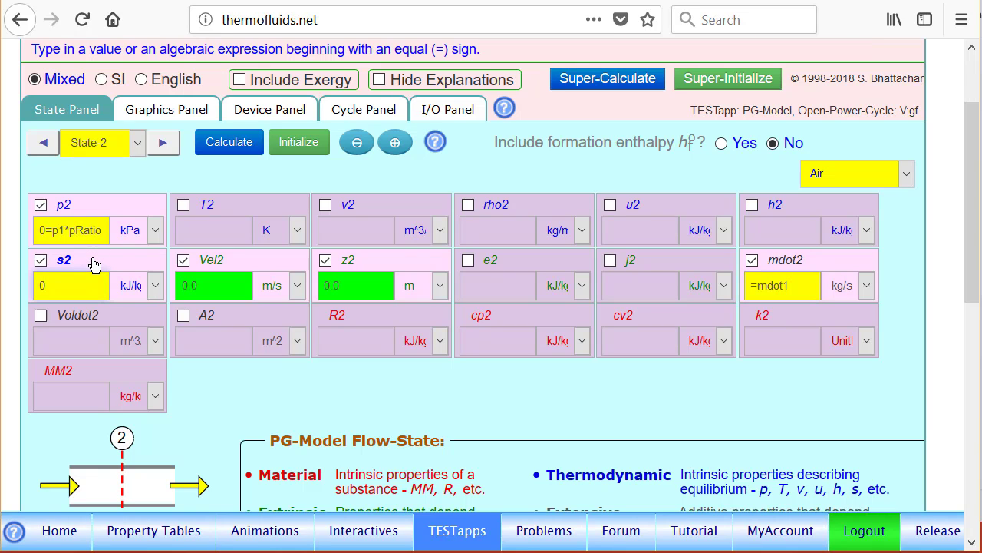
{"action": "type", "text": "="}
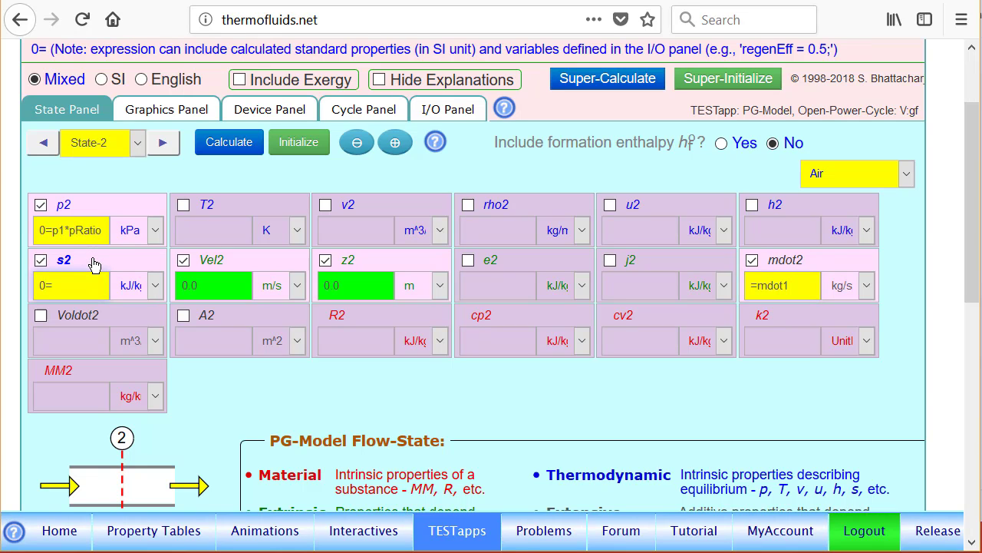
{"action": "type", "text": "s"}
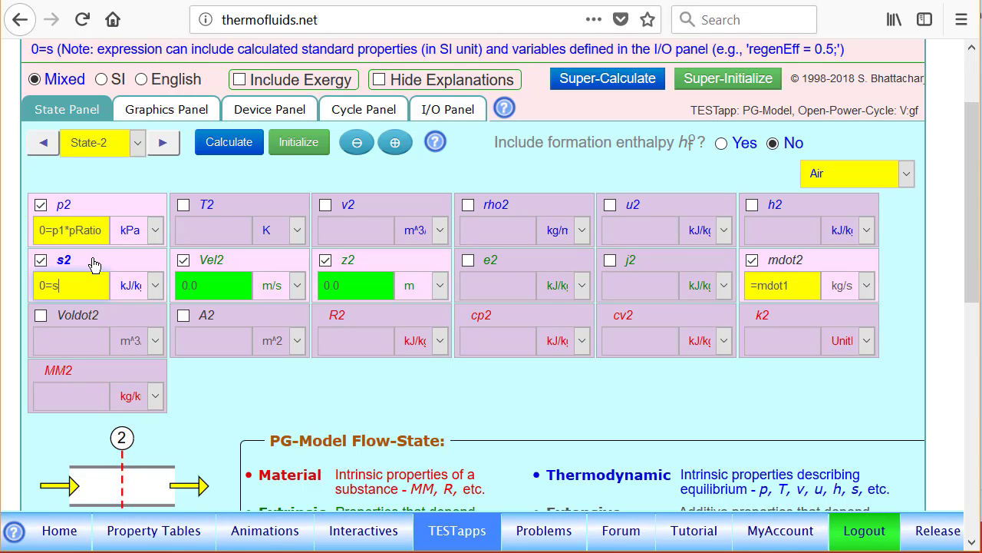
{"action": "type", "text": "1"}
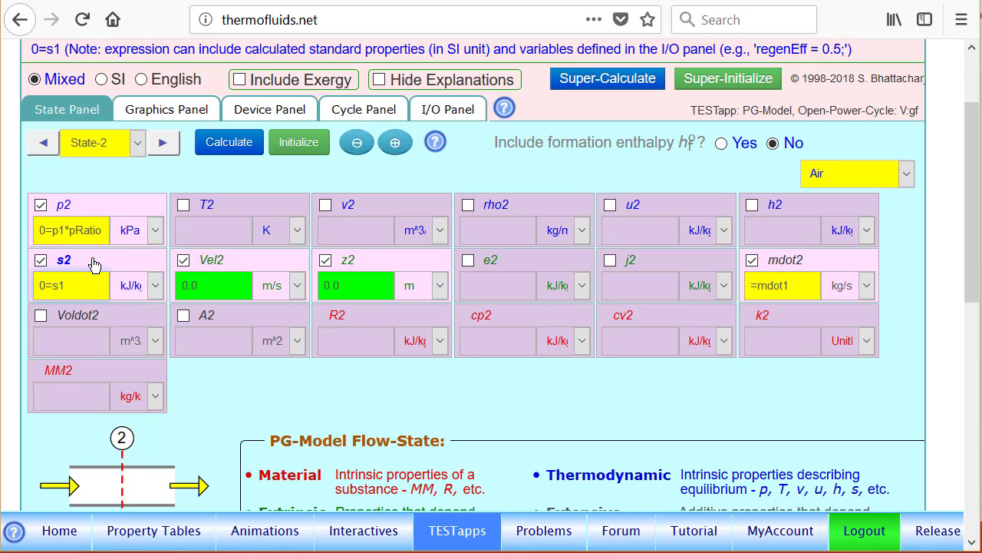
{"action": "key", "text": "Return"}
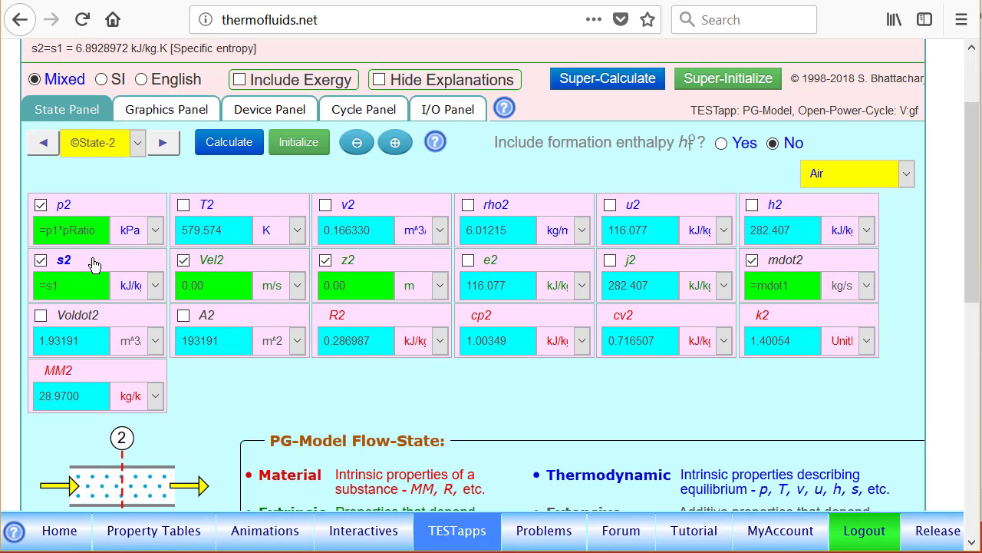
Step: Copy State-2's known inputs to State-3 and deselect the specific entropy s3 as a known variable
{"action": "left_click", "coordinate": [163, 144]}
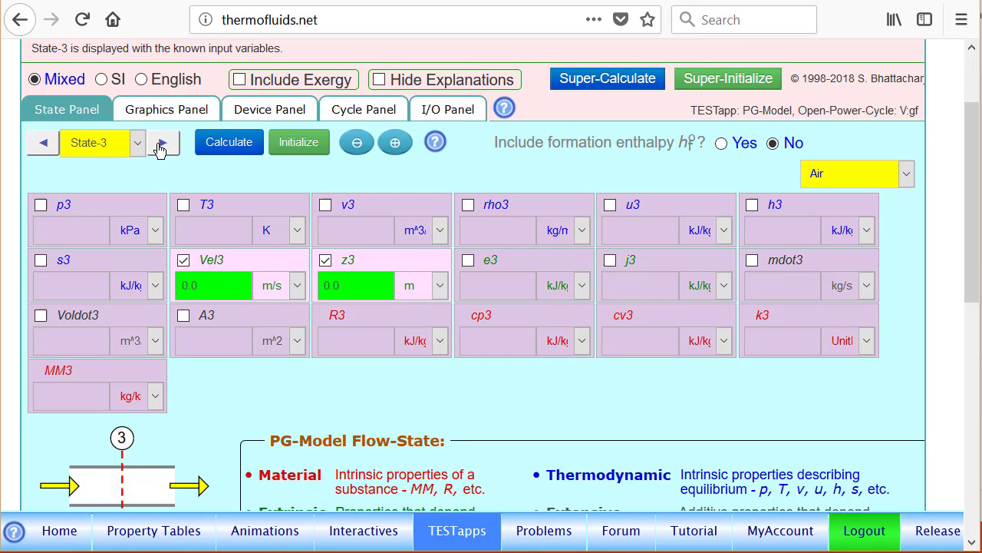
{"action": "left_click", "coordinate": [43, 145]}
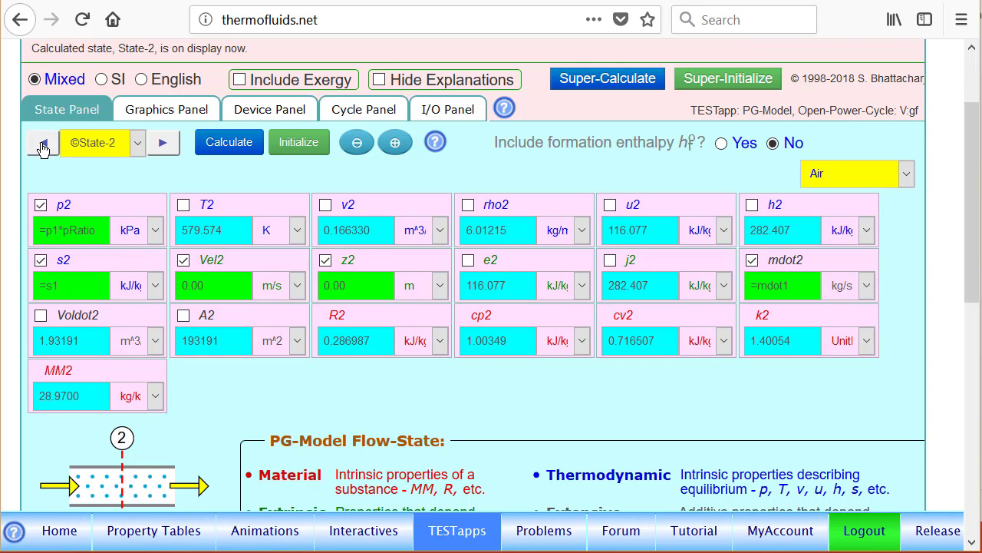
{"action": "left_click", "coordinate": [394, 145]}
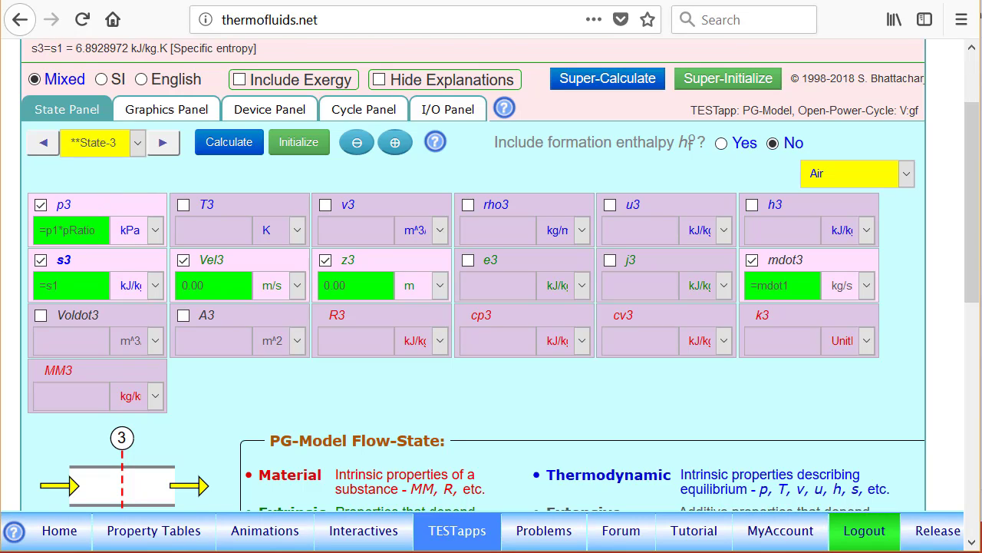
{"action": "left_click", "coordinate": [93, 269]}
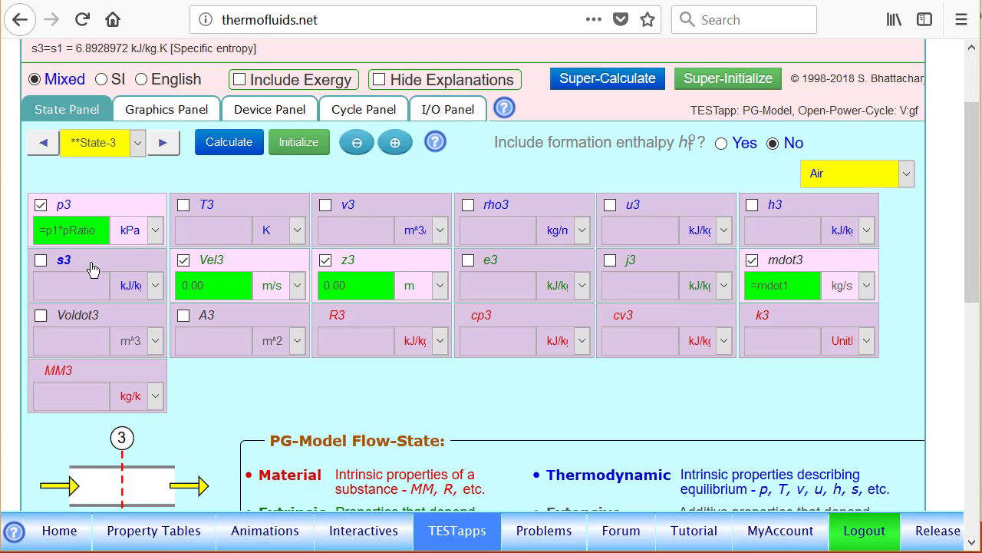
Step: Set State-3's temperature T3 to =Tmax and calculate the state
{"action": "left_click", "coordinate": [241, 206]}
{"action": "key", "text": "BackSpace"}
{"action": "key", "text": "BackSpace"}
{"action": "key", "text": "BackSpace"}
{"action": "key", "text": "BackSpace"}
{"action": "key", "text": "BackSpace"}
{"action": "key", "text": "BackSpace"}
{"action": "key", "text": "BackSpace"}
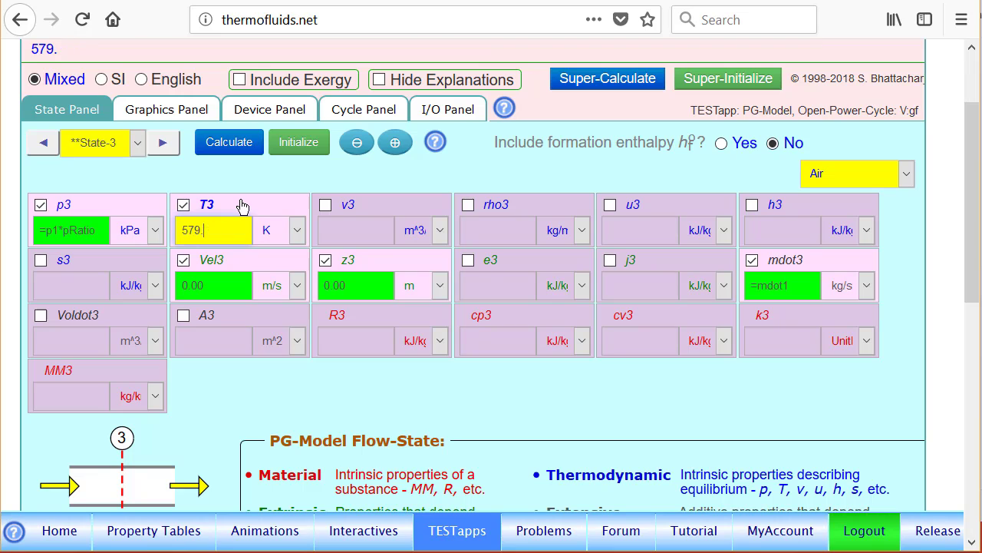
{"action": "type", "text": "="}
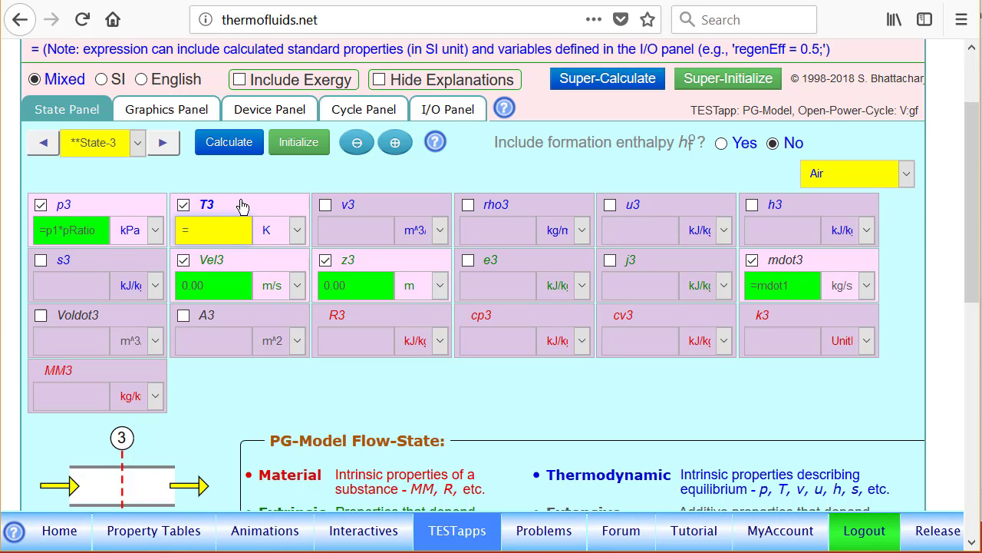
{"action": "type", "text": "Tmax"}
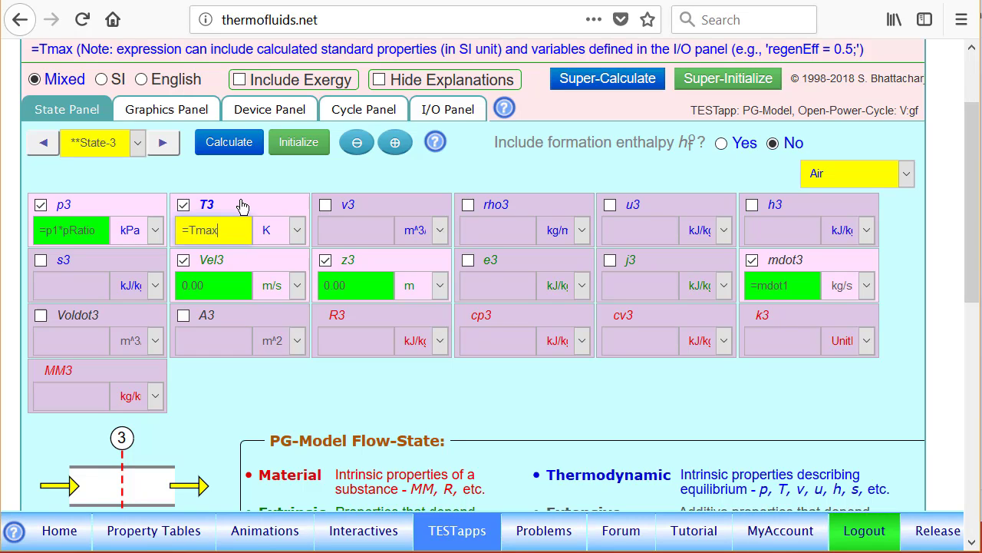
{"action": "key", "text": "Return"}
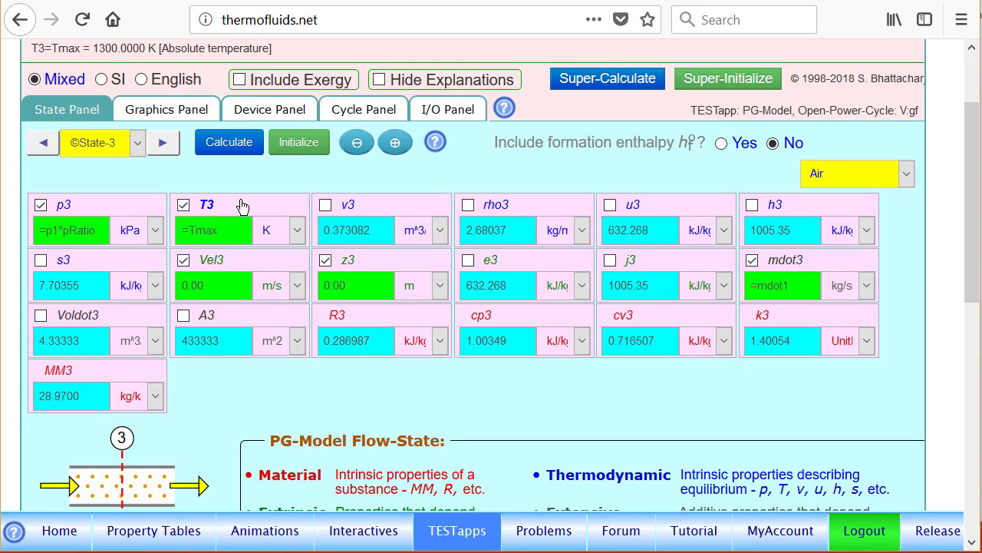
Step: Copy State-3's known inputs to State-4 and set its pressure p4 to =p1
{"action": "left_click", "coordinate": [394, 144]}
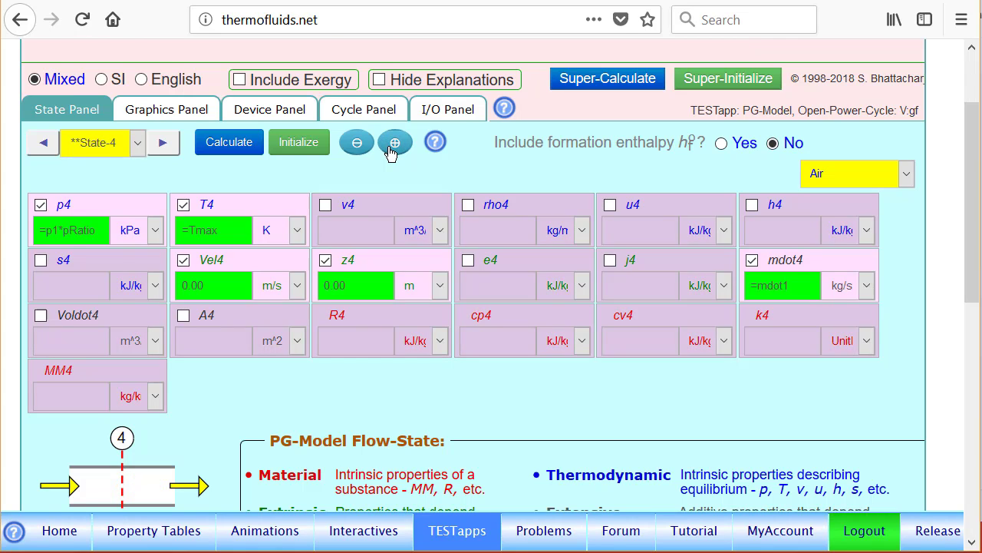
{"action": "left_click", "coordinate": [86, 207]}
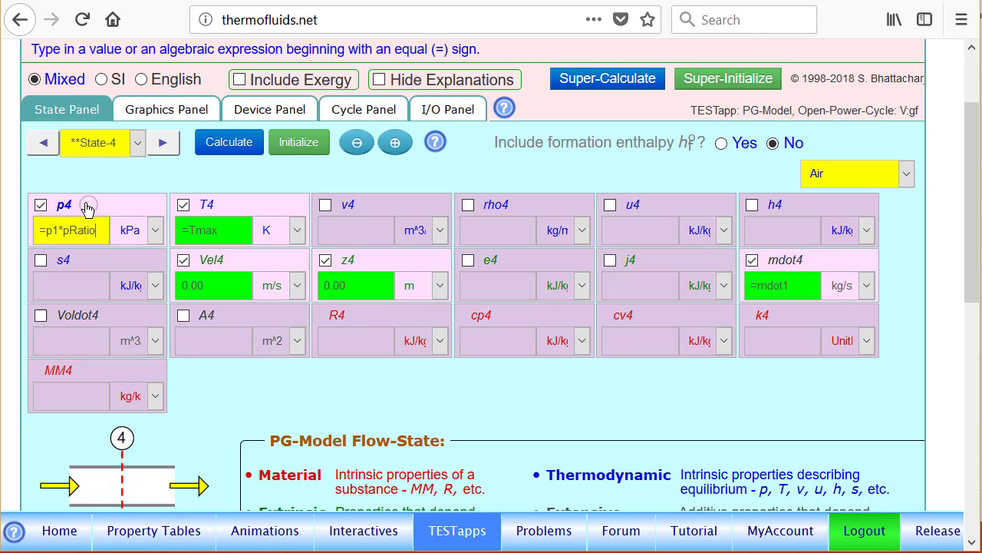
{"action": "key", "text": "BackSpace"}
{"action": "key", "text": "BackSpace"}
{"action": "key", "text": "BackSpace"}
{"action": "key", "text": "BackSpace"}
{"action": "key", "text": "BackSpace"}
{"action": "key", "text": "BackSpace"}
{"action": "key", "text": "BackSpace"}
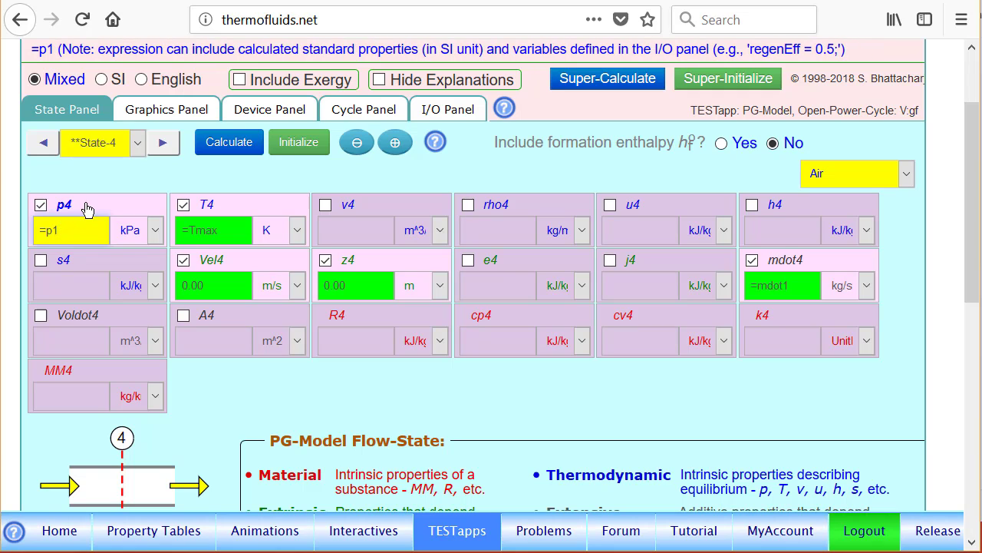
Step: Replace temperature T4 as State-4's known variable with specific entropy s4 set to =s3, and calculate the state
{"action": "left_click", "coordinate": [230, 206]}
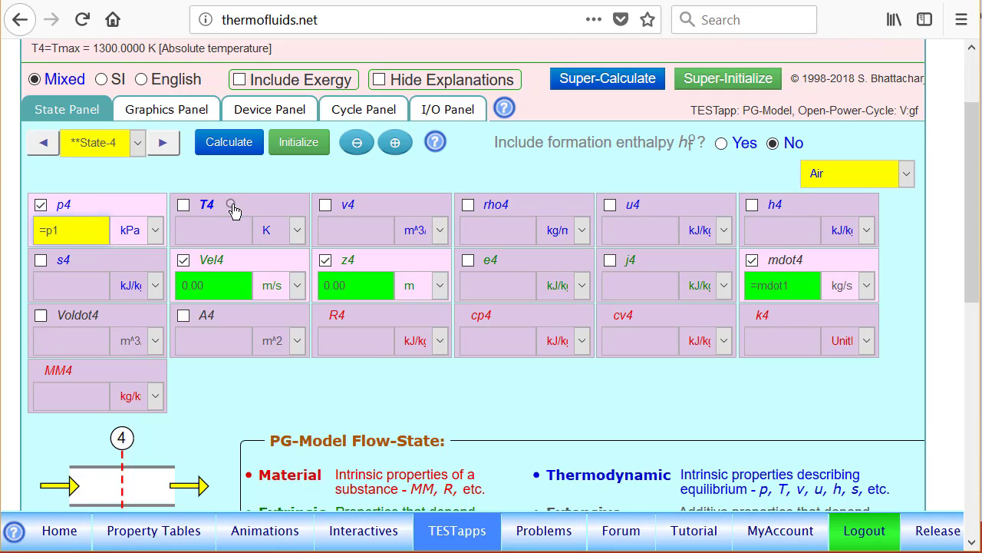
{"action": "left_click", "coordinate": [85, 263]}
{"action": "key", "text": "BackSpace"}
{"action": "key", "text": "BackSpace"}
{"action": "key", "text": "BackSpace"}
{"action": "key", "text": "BackSpace"}
{"action": "key", "text": "BackSpace"}
{"action": "key", "text": "BackSpace"}
{"action": "key", "text": "BackSpace"}
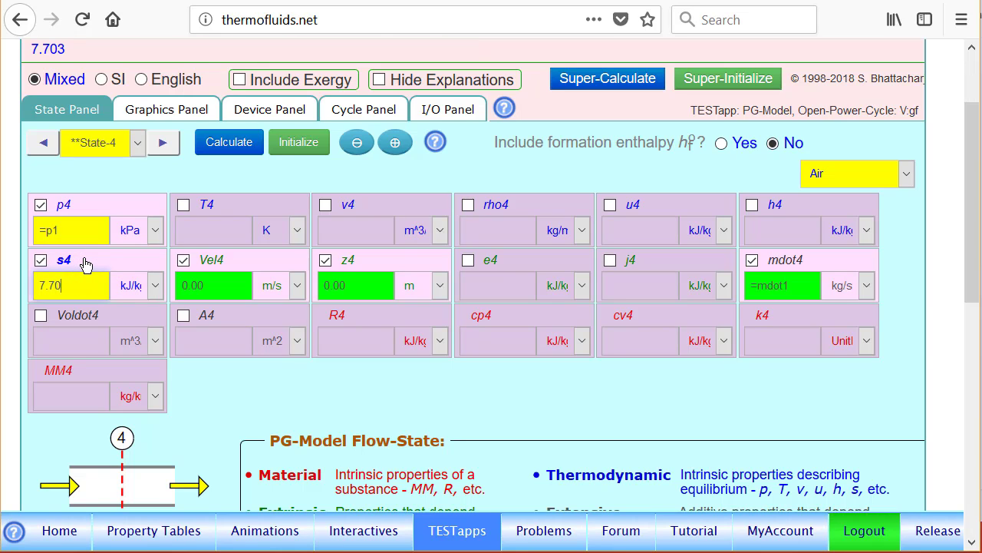
{"action": "type", "text": "="}
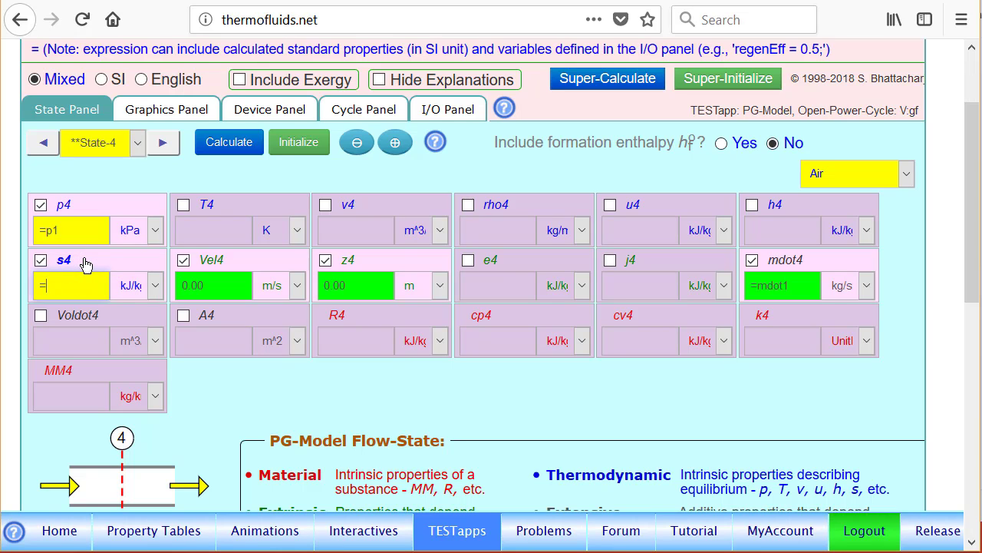
{"action": "type", "text": "s"}
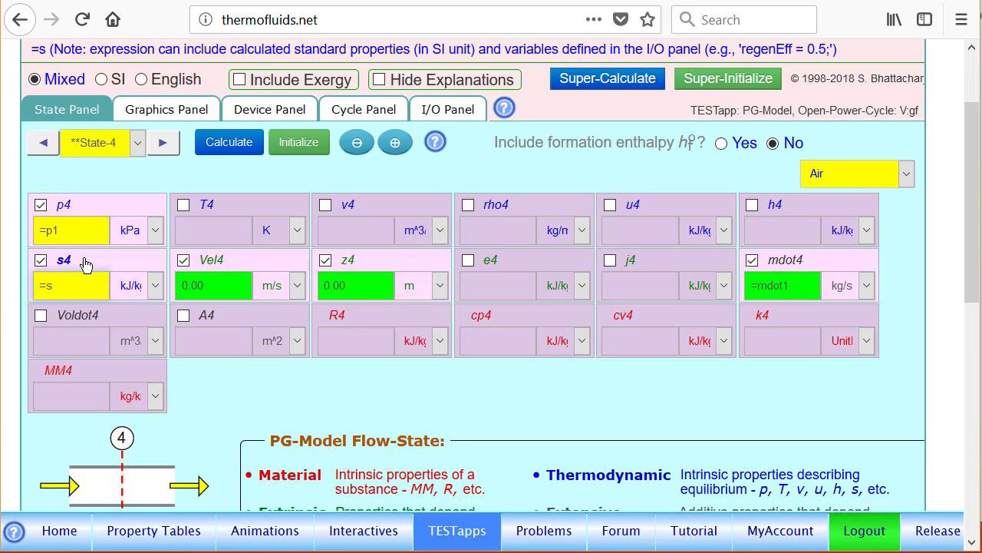
{"action": "type", "text": "3"}
{"action": "key", "text": "Return"}
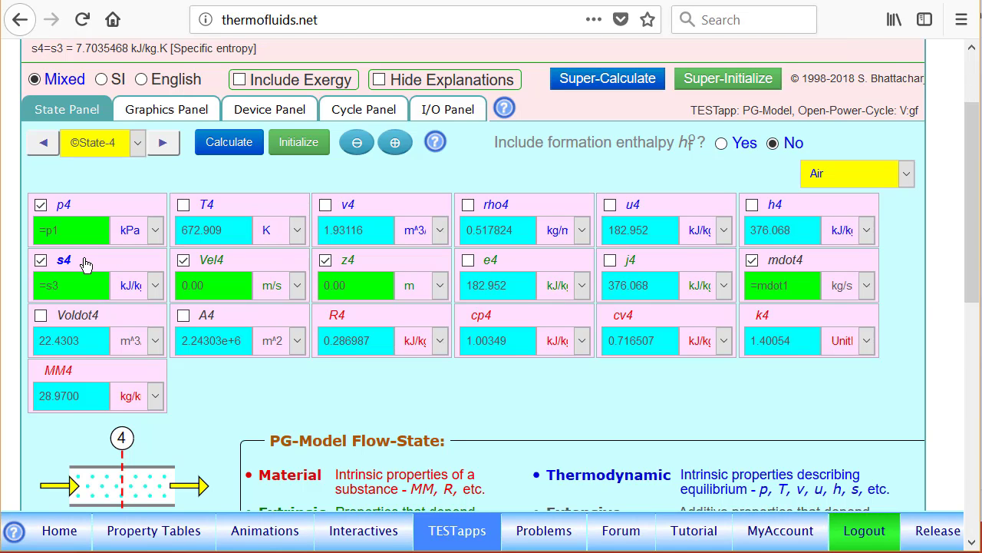
Step: Examine the positions of the four calculated states on the T-s diagram
{"action": "left_click", "coordinate": [178, 110]}
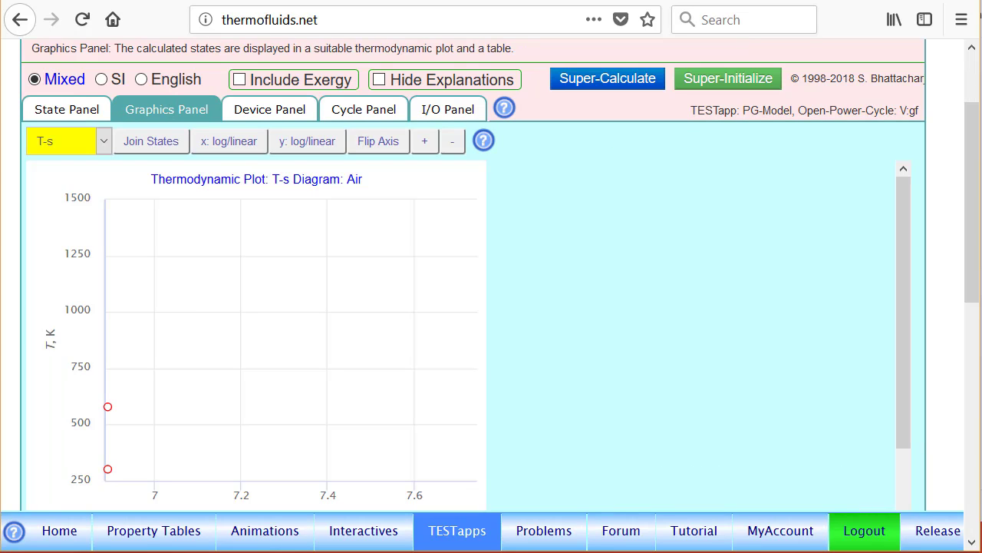
{"action": "mouse_move", "coordinate": [446, 232]}
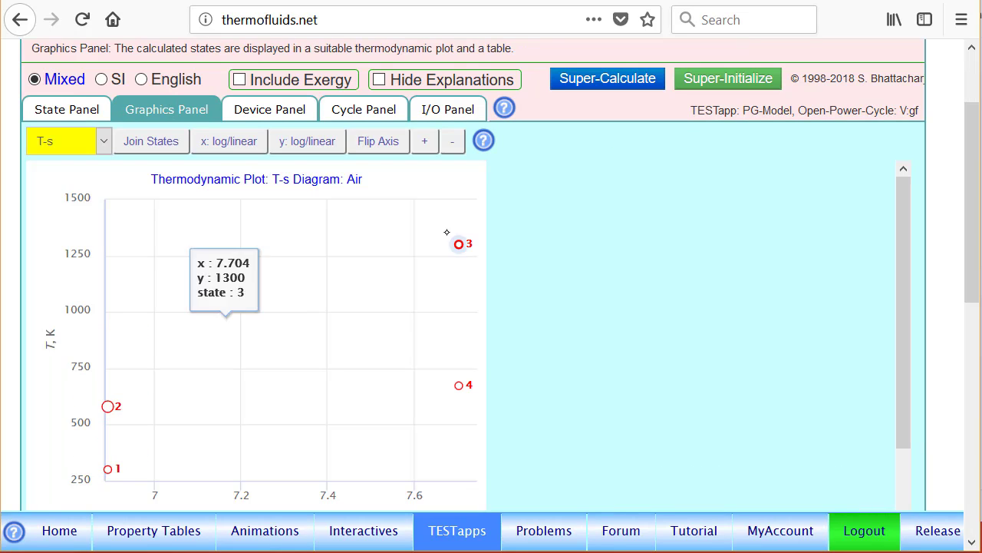
{"action": "mouse_move", "coordinate": [459, 384]}
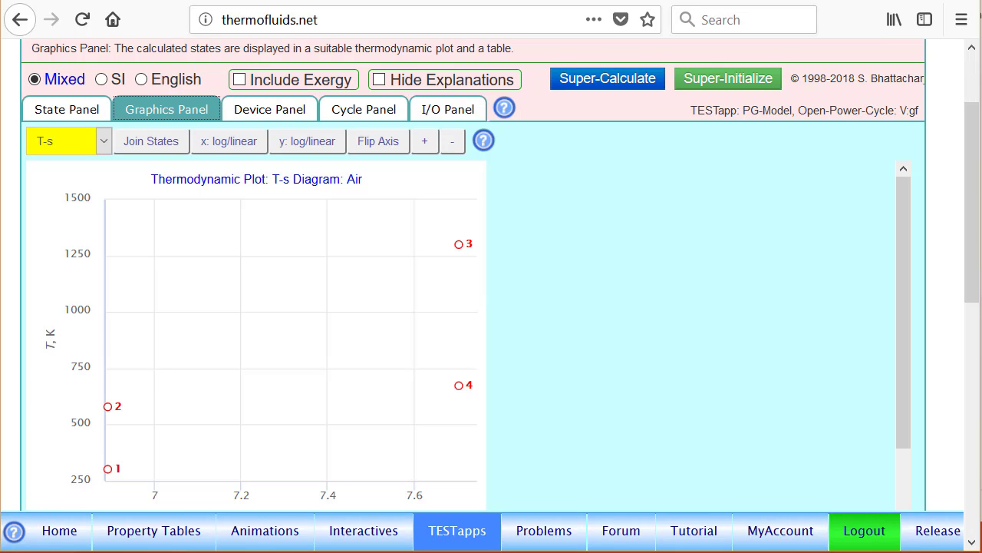
Step: Set up Device-1 with State-1 as inlet, State-2 as exit and heat transfer Qdot1 of 0 kW, and calculate it
{"action": "left_click", "coordinate": [275, 109]}
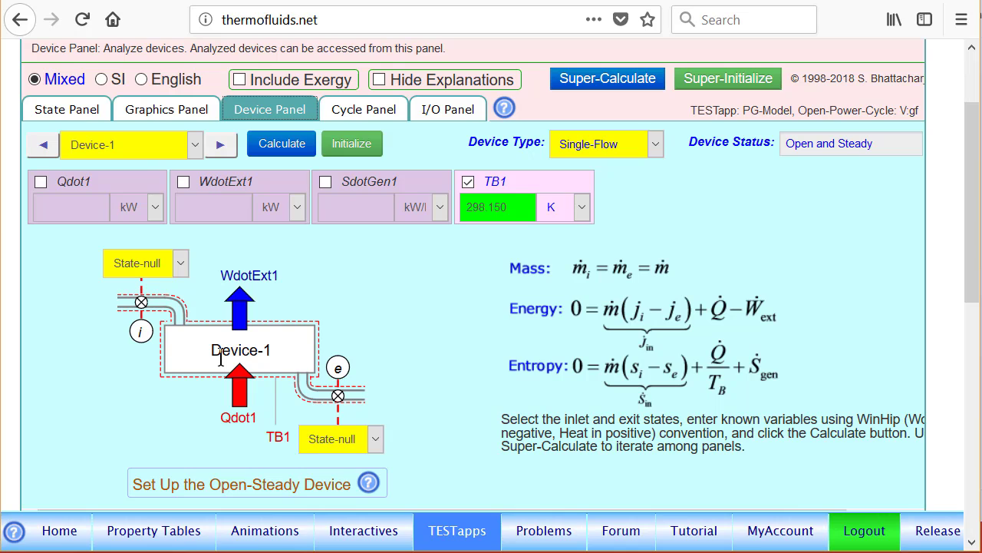
{"action": "left_click", "coordinate": [179, 263]}
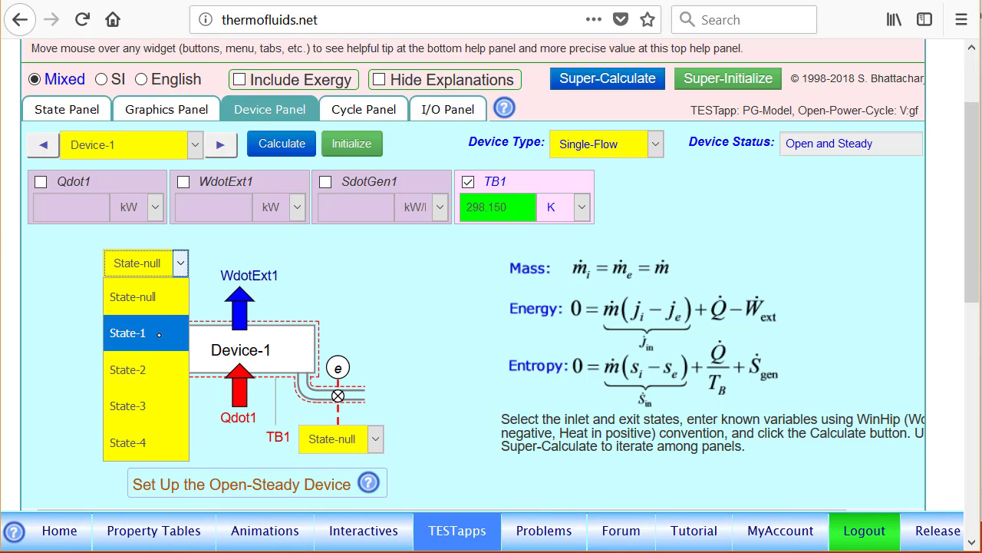
{"action": "left_click", "coordinate": [142, 333]}
{"action": "left_click", "coordinate": [375, 439]}
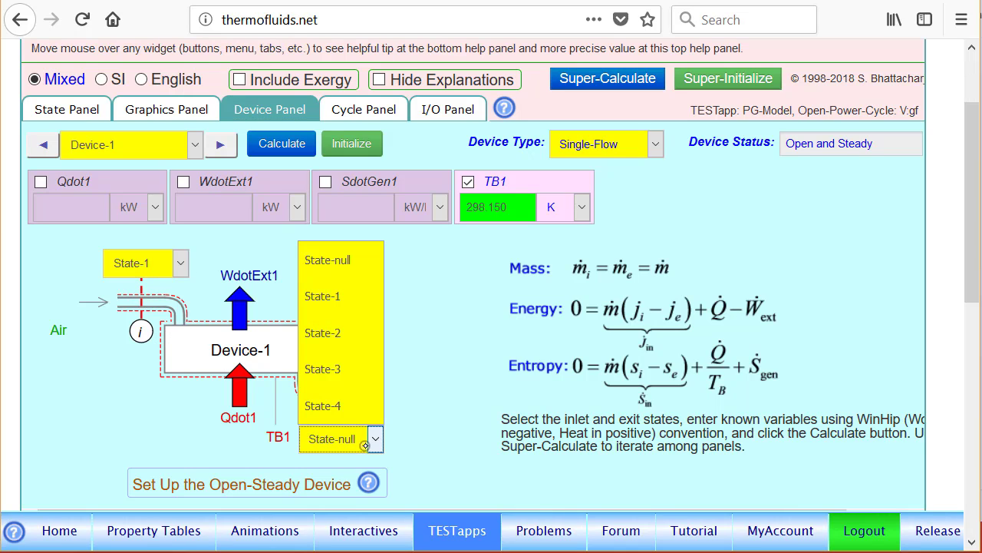
{"action": "left_click", "coordinate": [349, 331]}
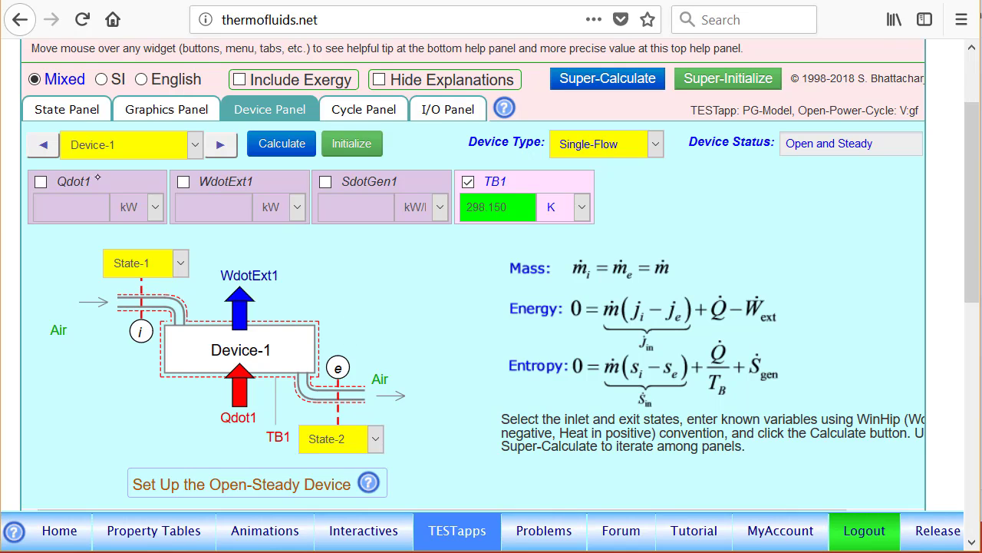
{"action": "left_click", "coordinate": [70, 207]}
{"action": "type", "text": "0"}
{"action": "left_click", "coordinate": [281, 143]}
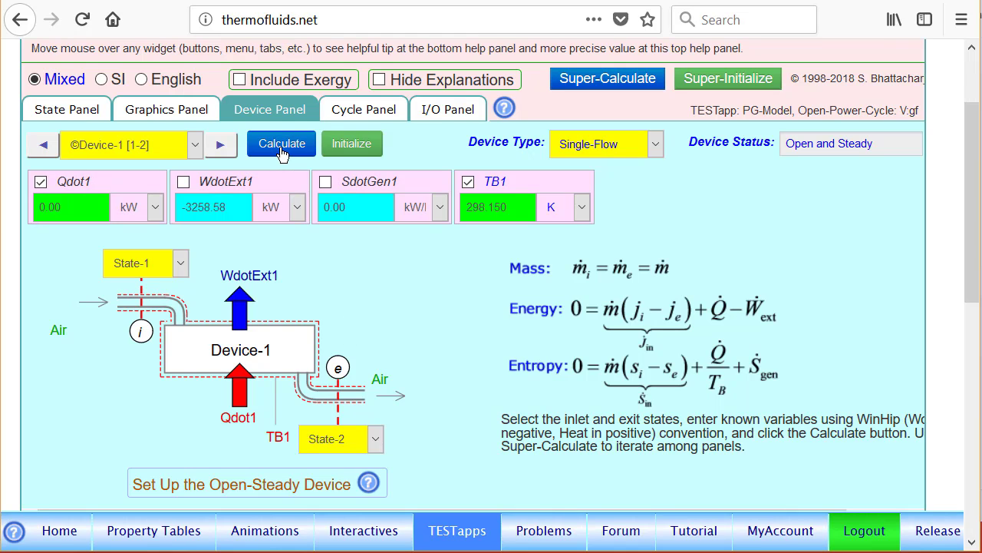
{"action": "mouse_move", "coordinate": [200, 222]}
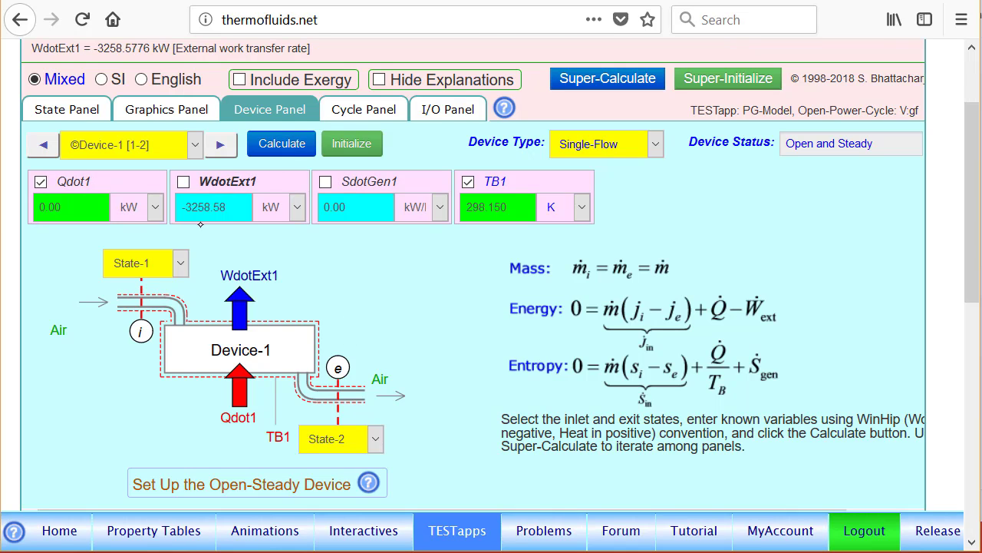
Step: Set up Device-2 with State-2 as inlet, State-3 as exit and external work WdotExt2 of 0 kW, and calculate it
{"action": "left_click", "coordinate": [221, 145]}
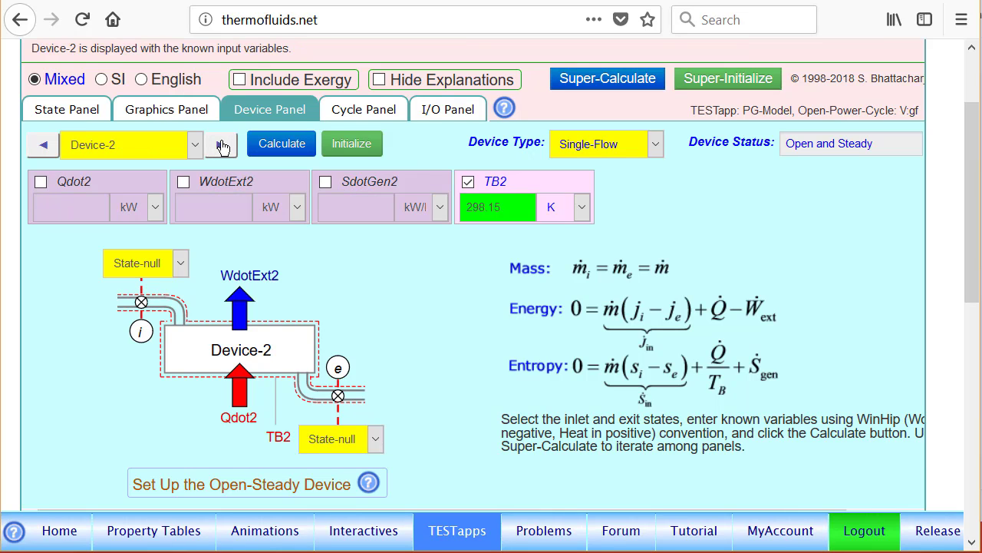
{"action": "left_click", "coordinate": [166, 265]}
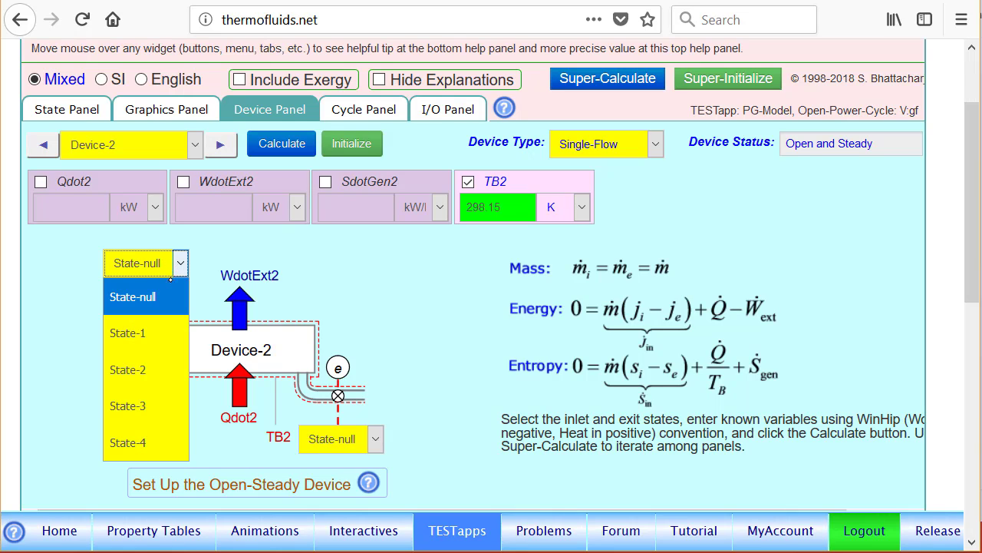
{"action": "left_click", "coordinate": [158, 370]}
{"action": "left_click", "coordinate": [357, 440]}
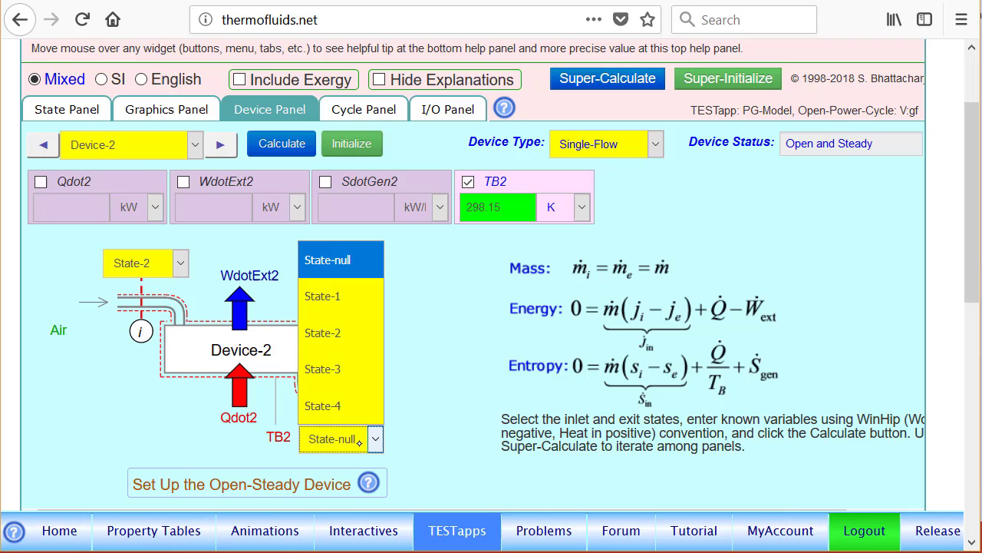
{"action": "left_click", "coordinate": [351, 371]}
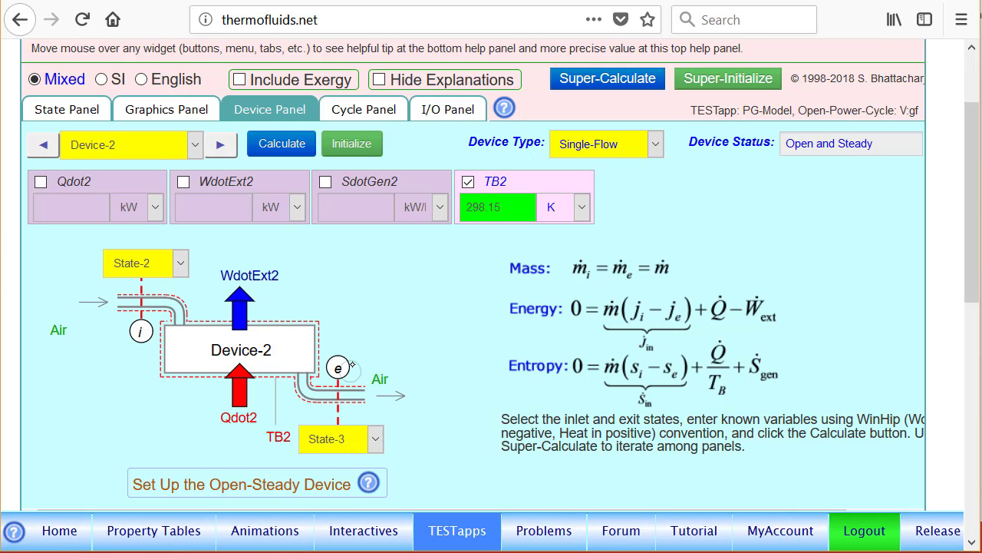
{"action": "left_click", "coordinate": [247, 188]}
{"action": "left_click", "coordinate": [281, 146]}
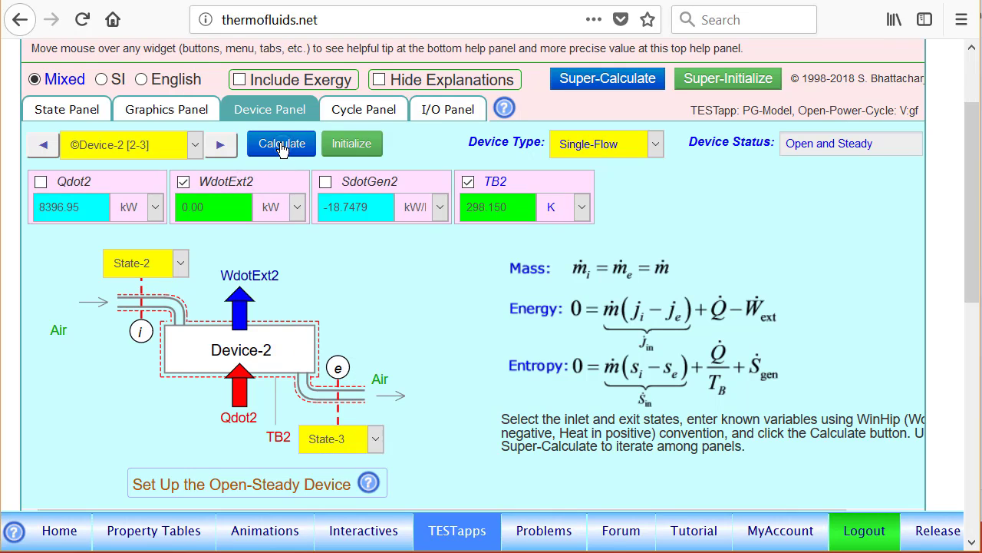
Step: Set up Device-3 with State-3 as inlet, State-4 as exit and heat transfer Qdot3 of 0 kW, and calculate it
{"action": "left_click", "coordinate": [221, 146]}
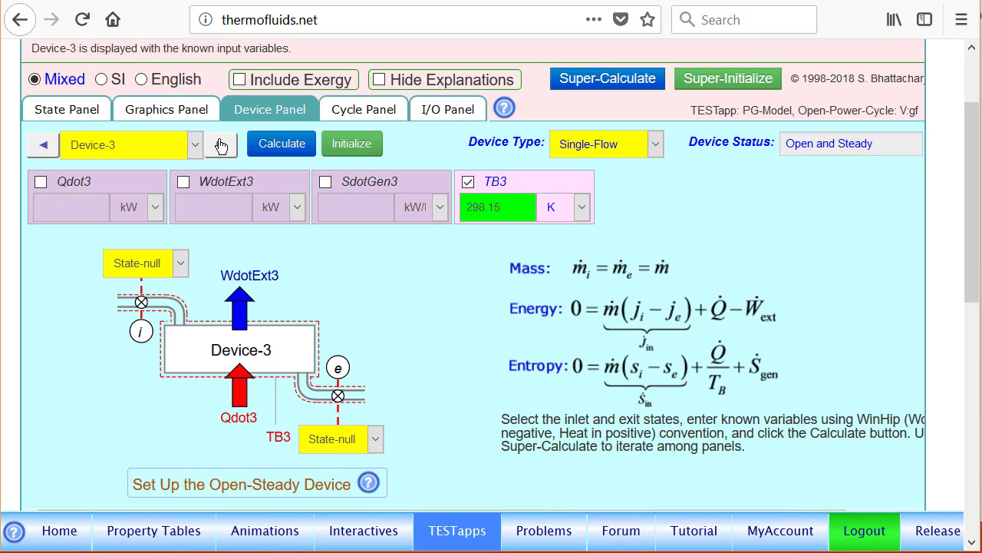
{"action": "left_click", "coordinate": [146, 263]}
{"action": "left_click", "coordinate": [142, 406]}
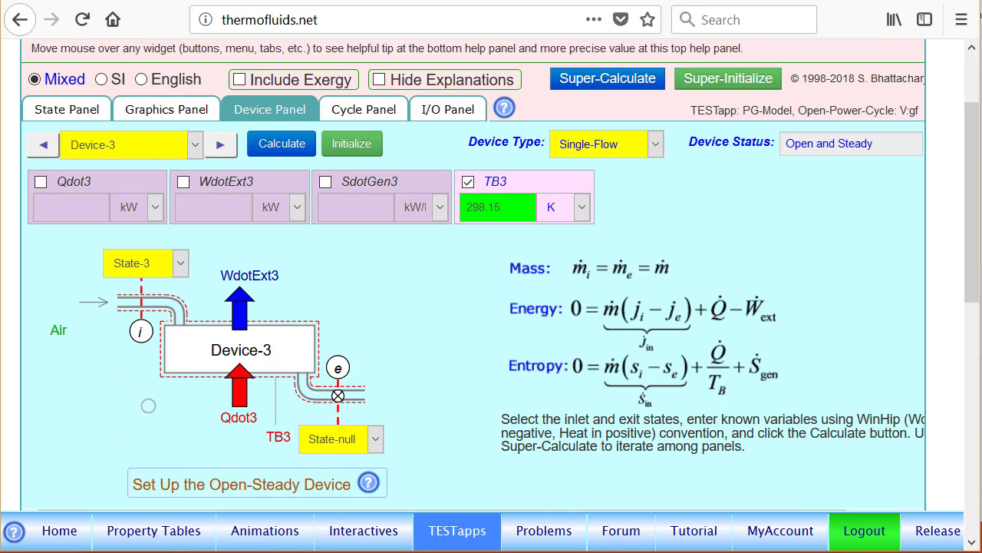
{"action": "left_click", "coordinate": [355, 439]}
{"action": "left_click", "coordinate": [352, 405]}
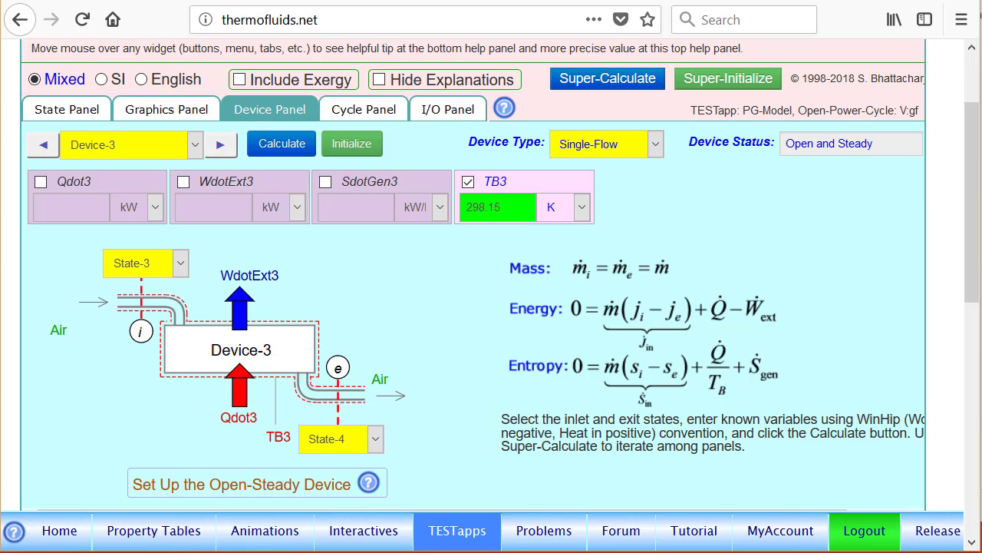
{"action": "left_click", "coordinate": [102, 189]}
{"action": "left_click", "coordinate": [283, 144]}
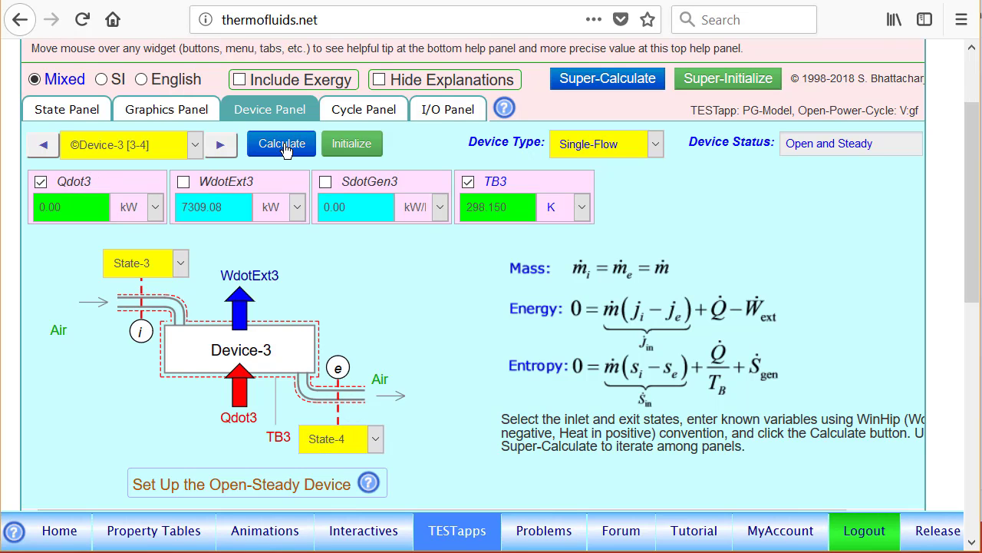
Step: Set up Device-4 with State-4 as inlet, State-1 as exit and external work WdotExt4 of 0 kW, and calculate it
{"action": "left_click", "coordinate": [221, 148]}
{"action": "left_click", "coordinate": [146, 263]}
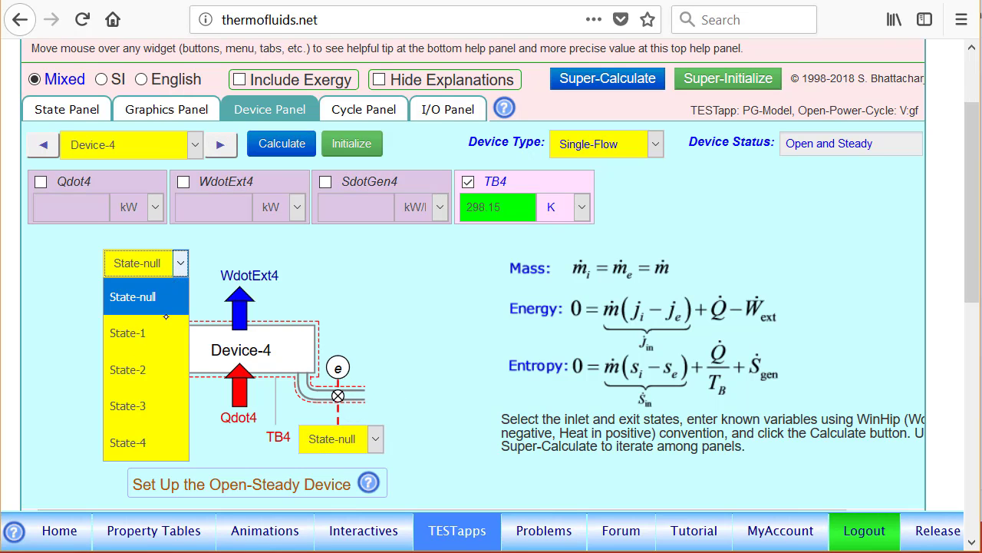
{"action": "left_click", "coordinate": [151, 442]}
{"action": "left_click", "coordinate": [354, 438]}
{"action": "left_click", "coordinate": [349, 294]}
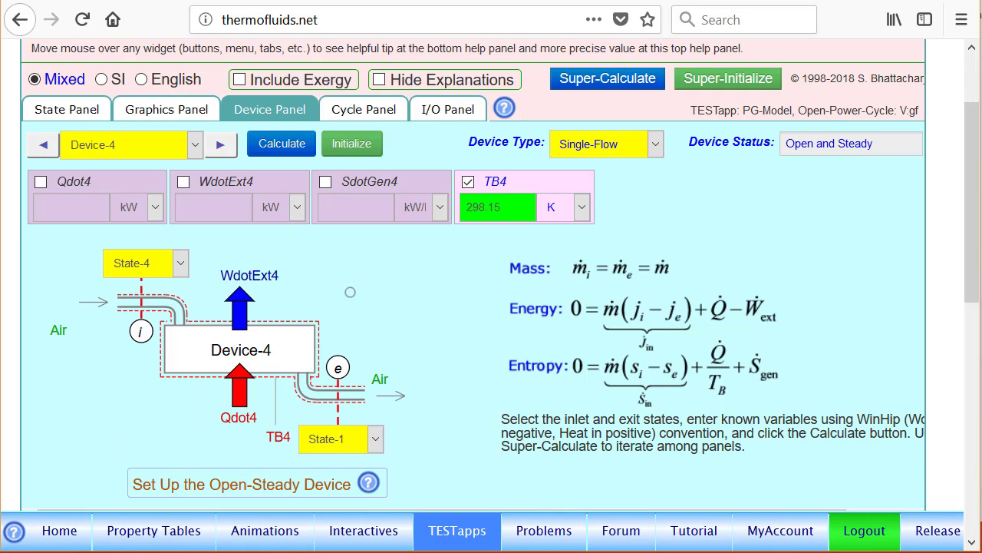
{"action": "left_click", "coordinate": [283, 145]}
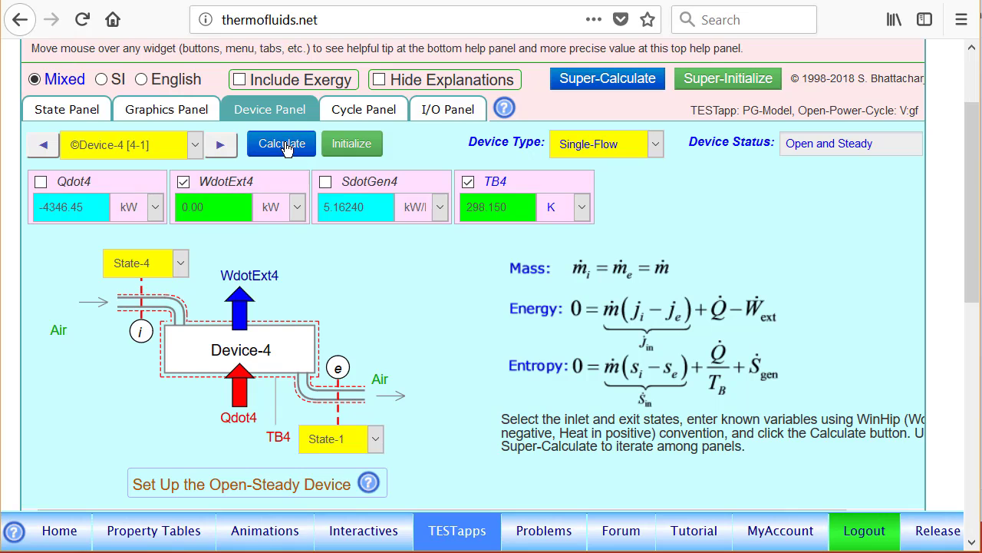
Step: Examine the overall power-cycle results for Cycle-1, including the work output WdotOut1 and net work WdotNet1
{"action": "left_click", "coordinate": [379, 112]}
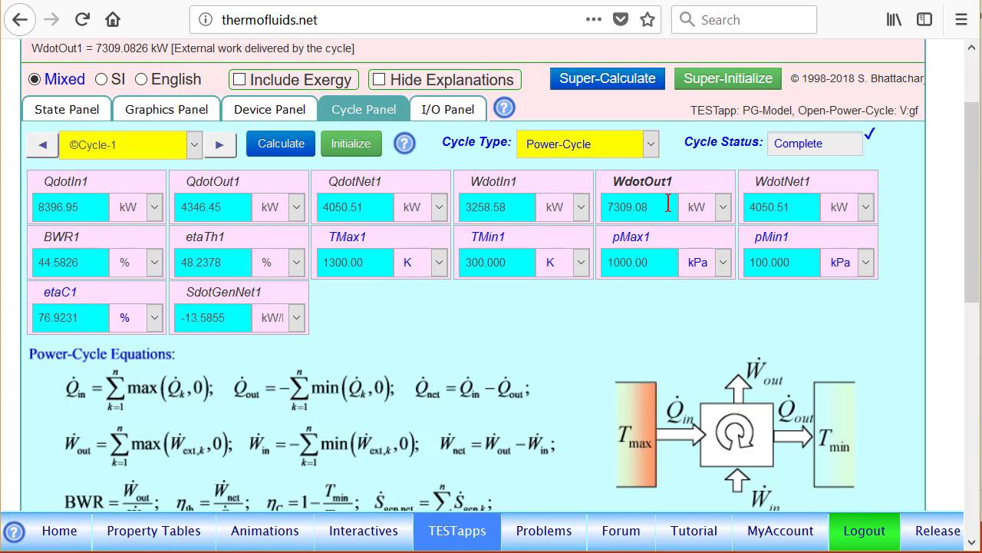
{"action": "scroll", "coordinate": [791, 205], "scroll_direction": "right", "scroll_amount": 2}
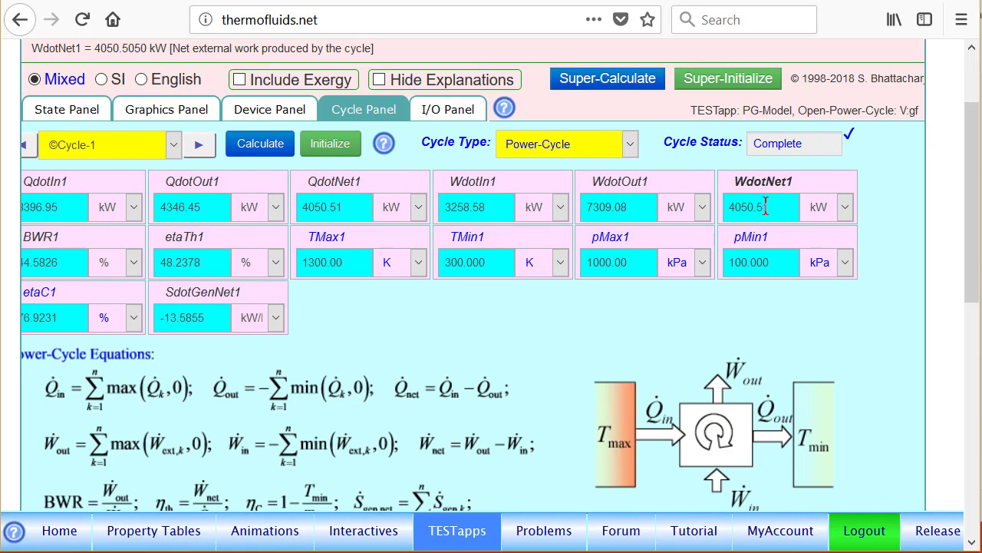
Step: Review the user-defined variables and the thermal efficiency etaTh1 of Cycle-1
{"action": "scroll", "coordinate": [868, 228], "scroll_direction": "left", "scroll_amount": 2}
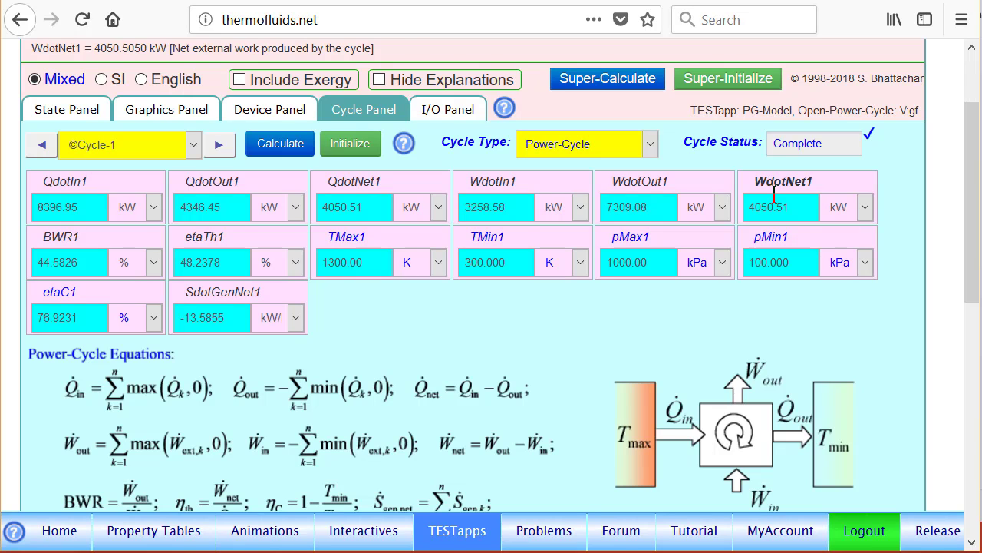
{"action": "left_click", "coordinate": [450, 111]}
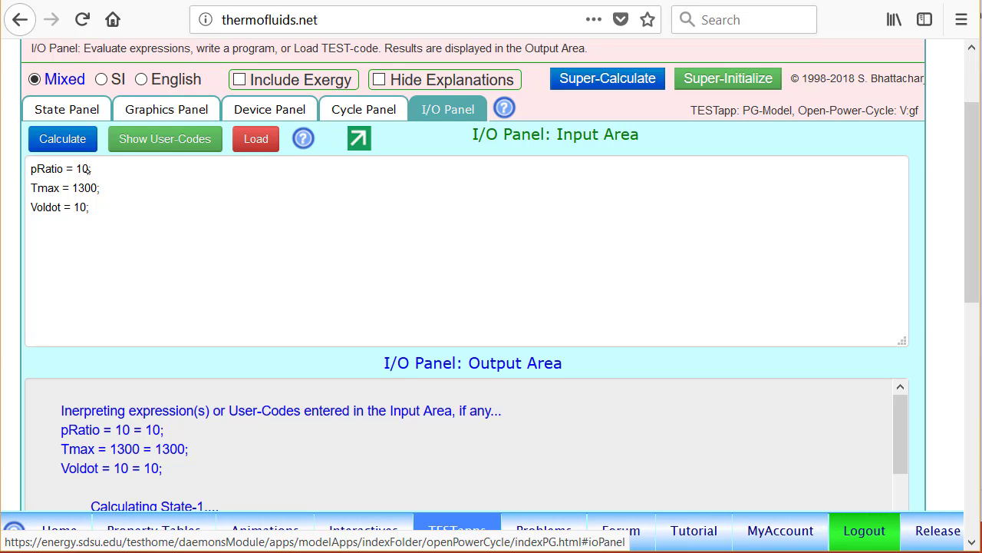
{"action": "left_click", "coordinate": [373, 114]}
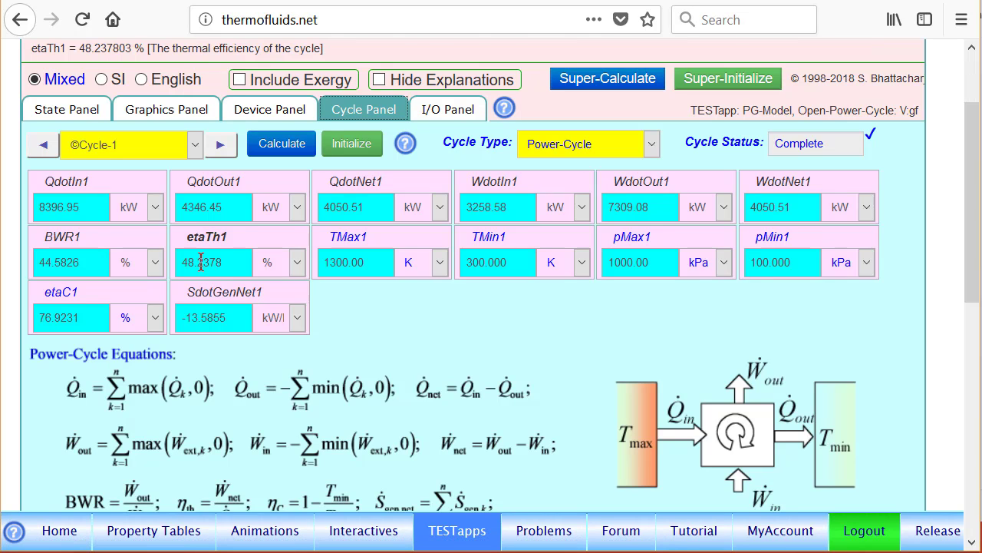
Step: Set the pressure ratio variable pRatio to 15, evaluate the expressions and Super-Calculate the whole cycle
{"action": "left_click", "coordinate": [448, 110]}
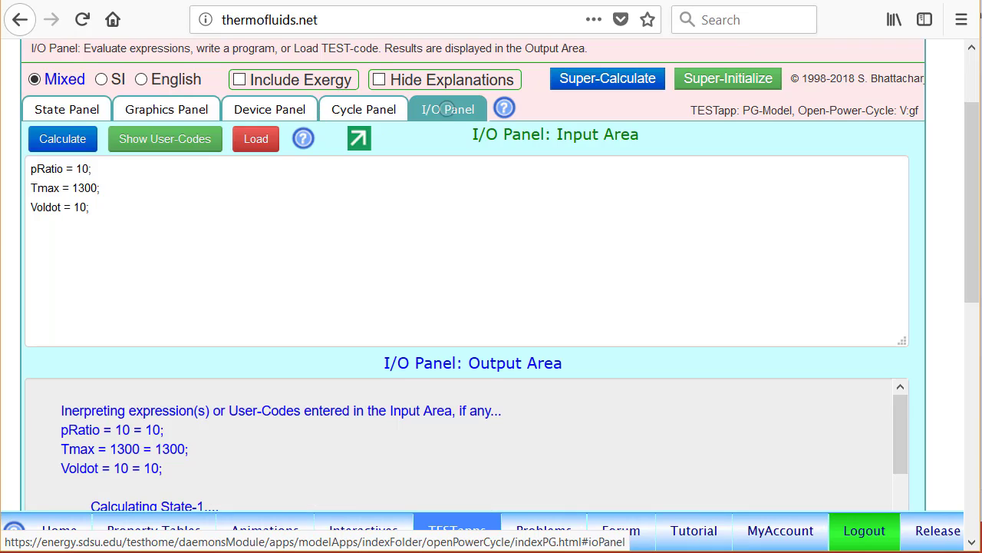
{"action": "left_click", "coordinate": [94, 165]}
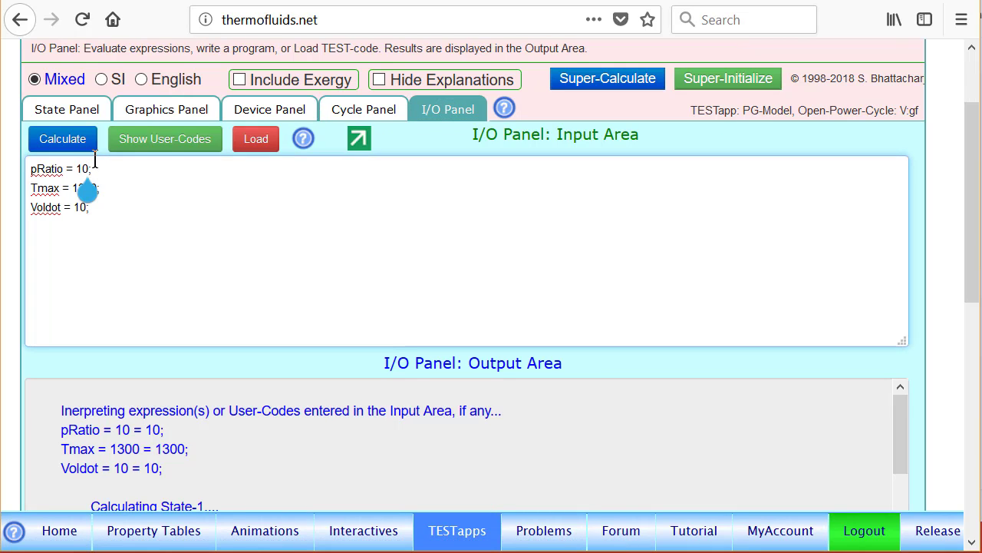
{"action": "key", "text": "BackSpace"}
{"action": "type", "text": "5;"}
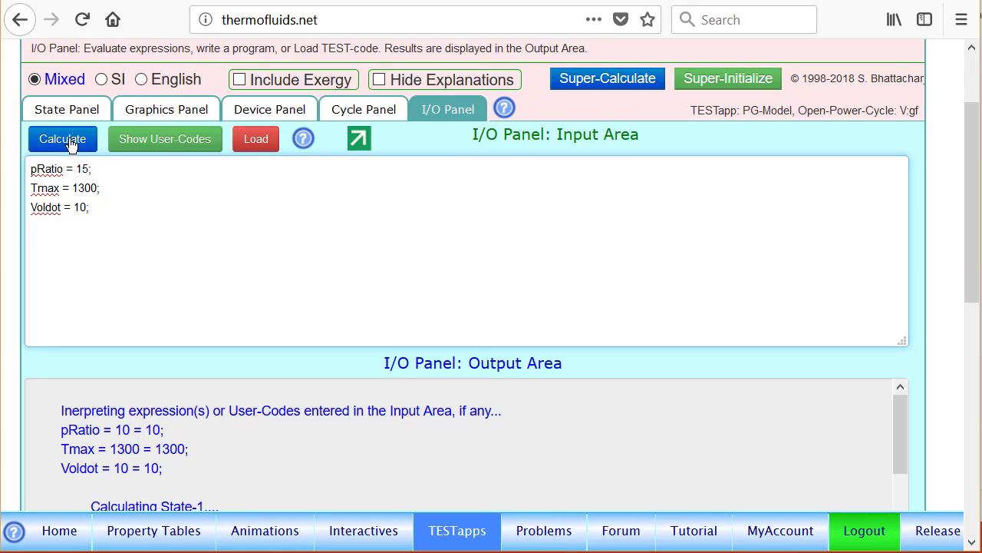
{"action": "left_click", "coordinate": [57, 142]}
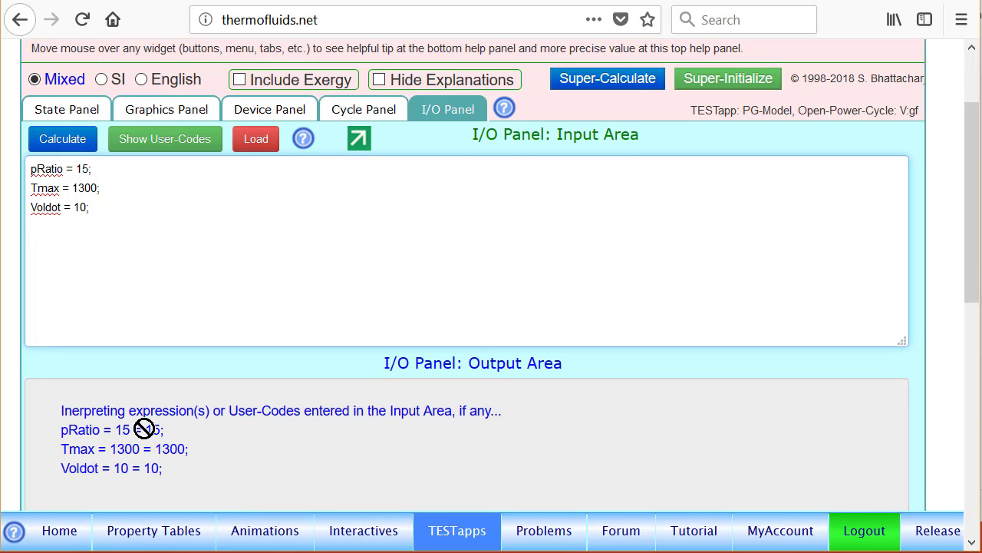
{"action": "left_click", "coordinate": [629, 78]}
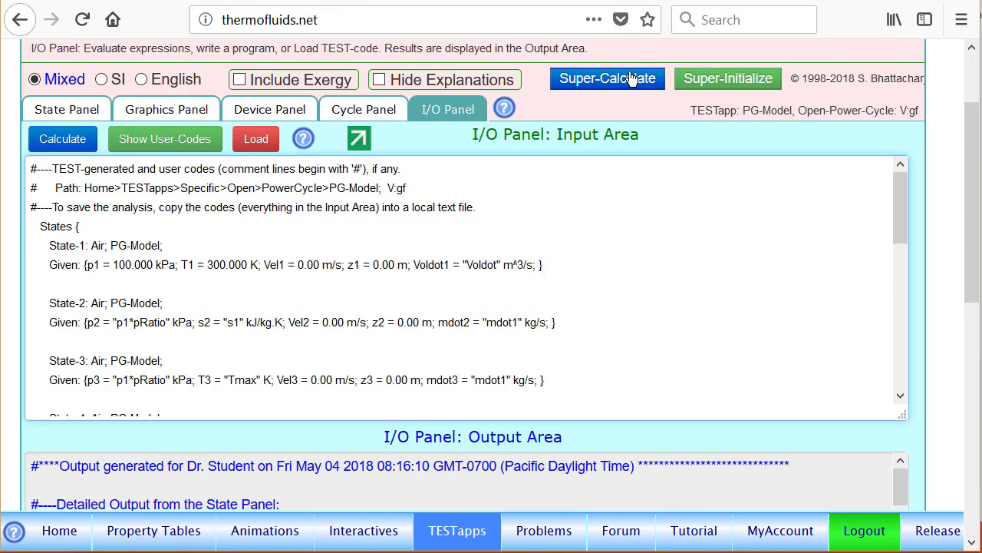
Step: Examine the updated thermal efficiency etaTh1 and net work WdotNet1 of Cycle-1
{"action": "left_click", "coordinate": [364, 109]}
{"action": "mouse_move", "coordinate": [203, 263]}
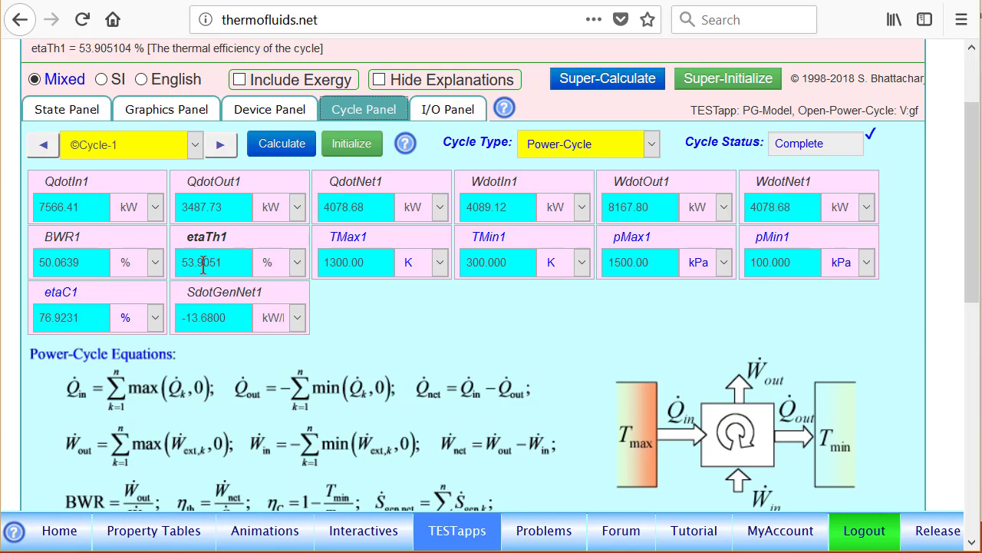
{"action": "mouse_move", "coordinate": [773, 207]}
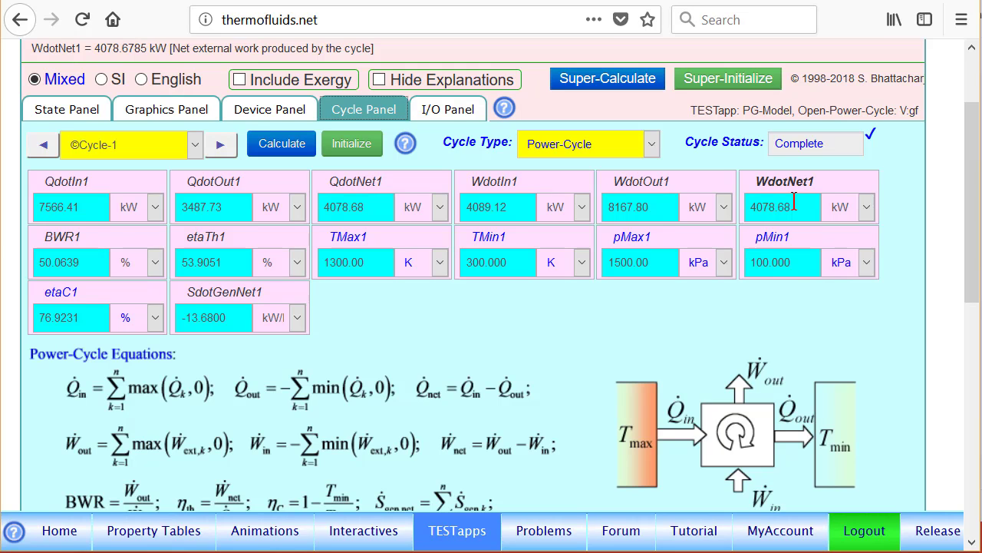
Step: Show only the user-codes block with the custom variables in the I/O input area
{"action": "left_click", "coordinate": [448, 109]}
{"action": "left_click", "coordinate": [167, 137]}
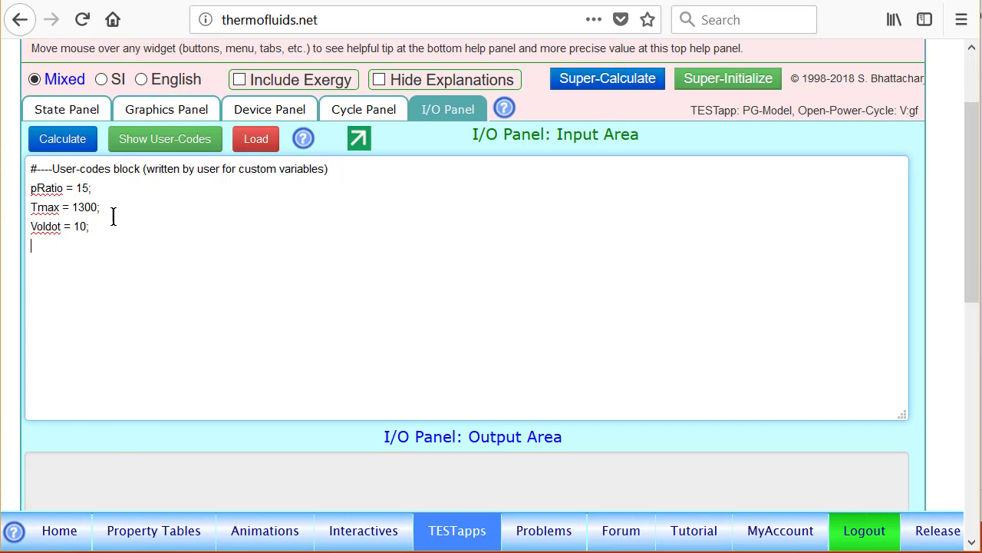
Step: Go back to calculated State-2 and inspect how its pressure p2 depends on pRatio
{"action": "left_click", "coordinate": [67, 109]}
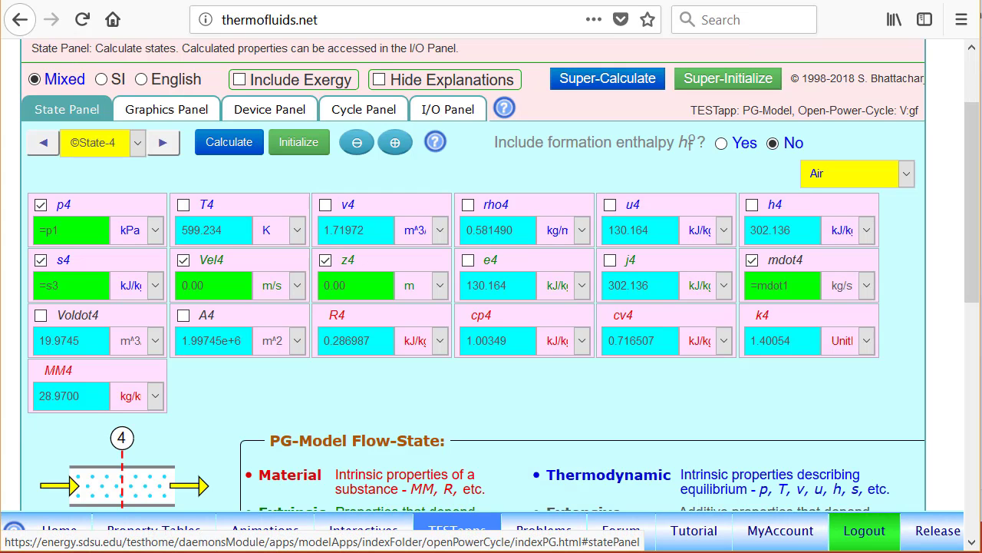
{"action": "left_click", "coordinate": [44, 143]}
{"action": "left_click", "coordinate": [44, 143]}
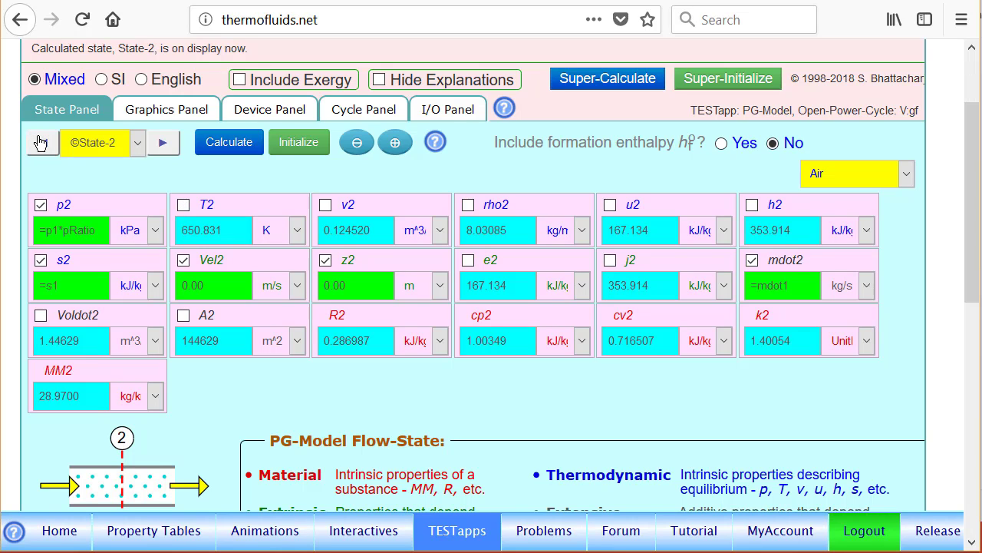
{"action": "left_click", "coordinate": [73, 231]}
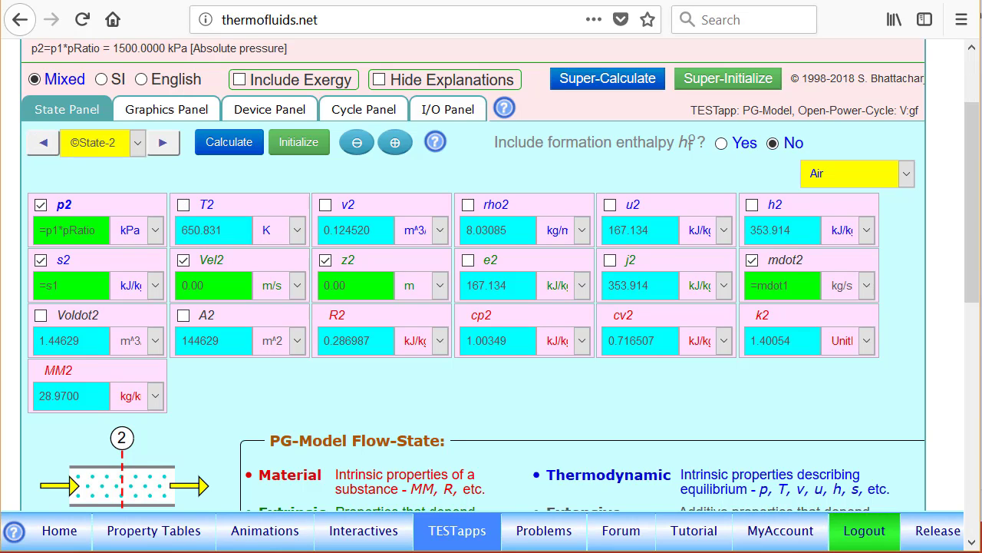